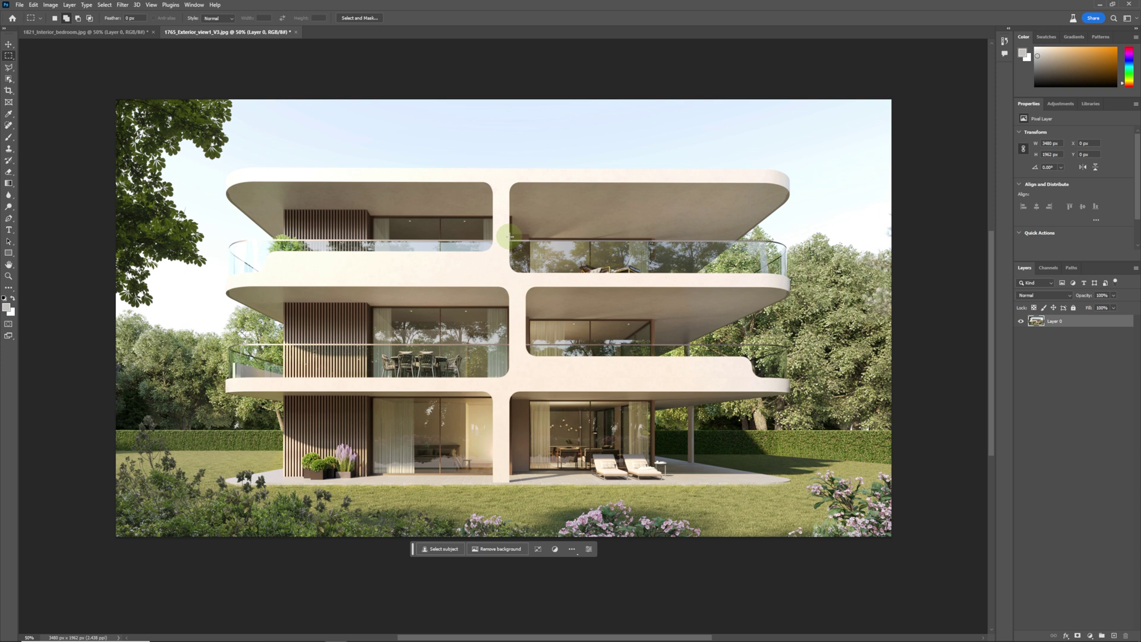
Add 1000 pixels of relative canvas width, anchored right, so the new strip is on the left.
{"action": "key", "text": "ctrl+minus"}
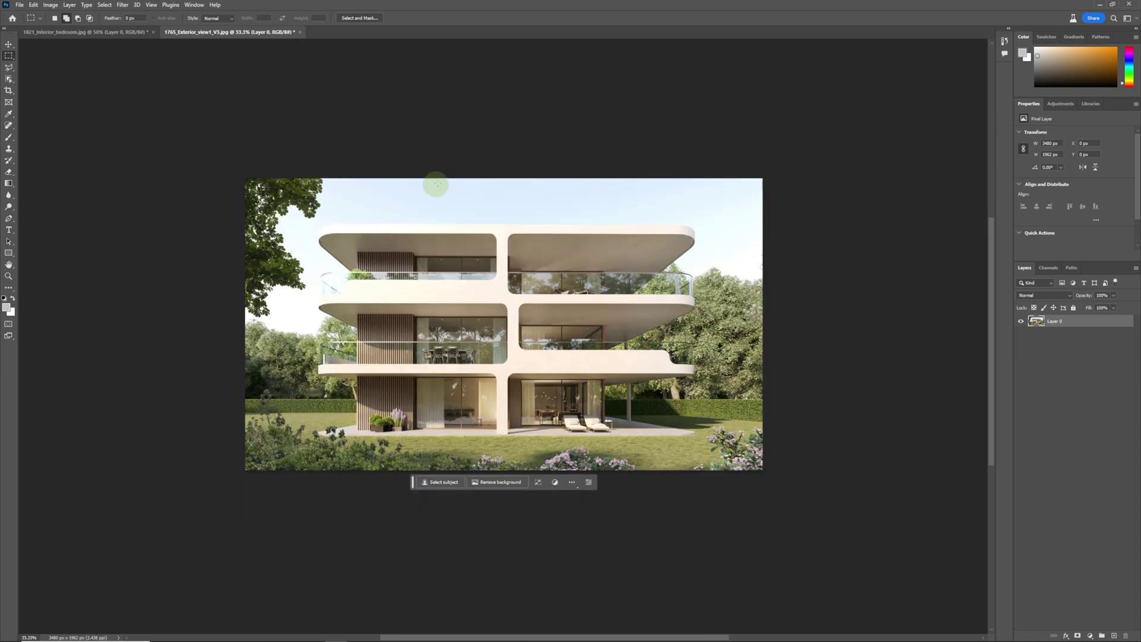
{"action": "left_click", "coordinate": [70, 5]}
{"action": "mouse_move", "coordinate": [50, 5]}
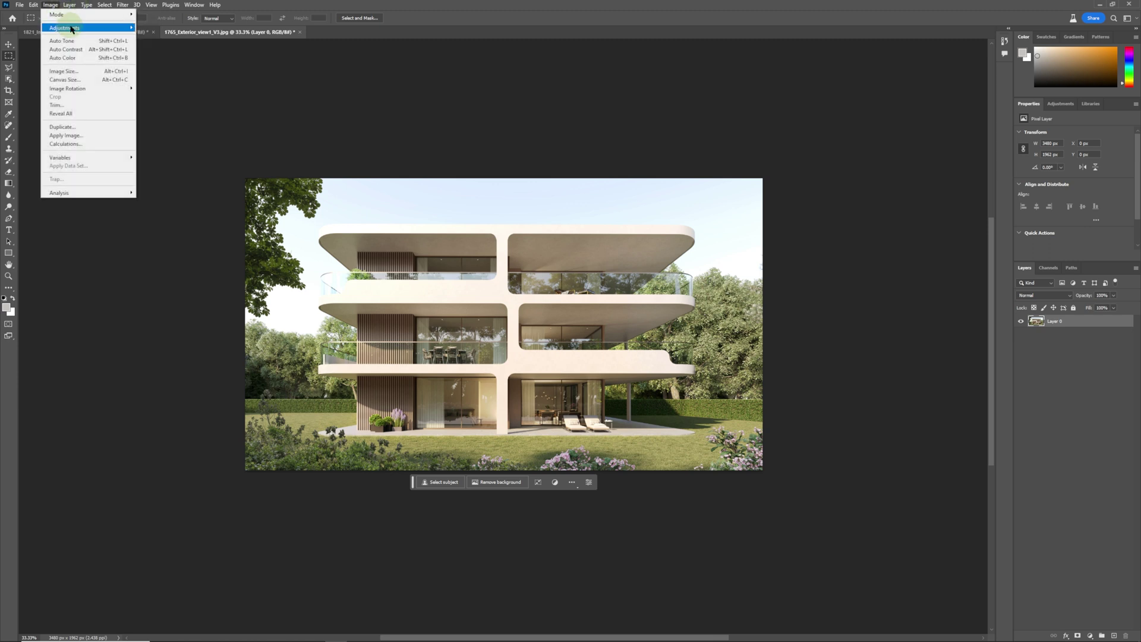
{"action": "left_click", "coordinate": [78, 79]}
{"action": "left_click", "coordinate": [534, 237]}
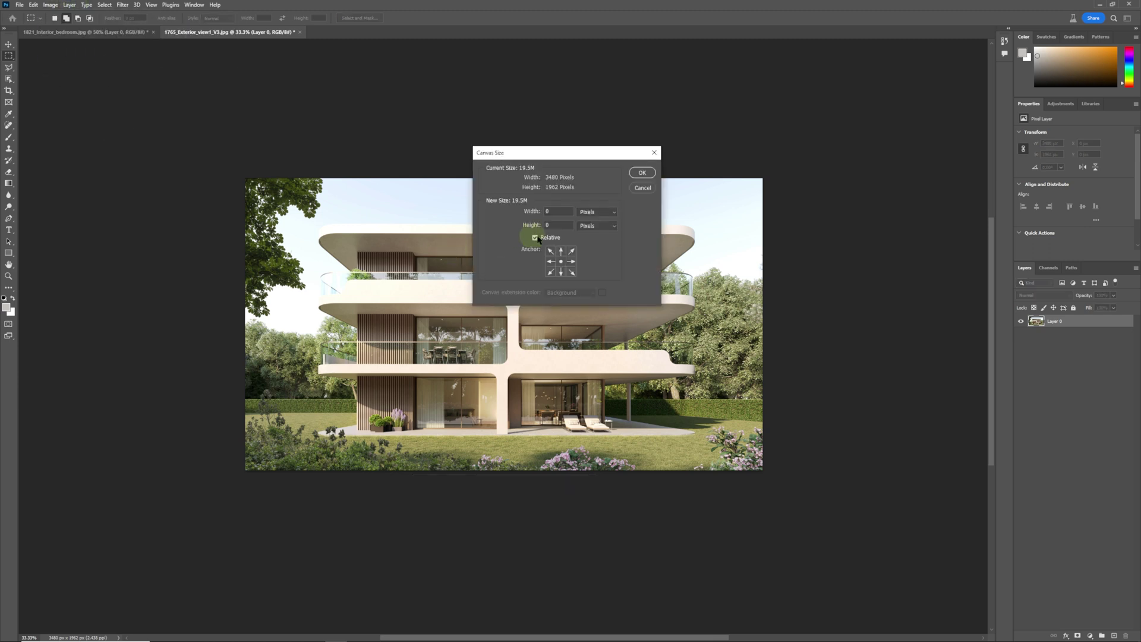
{"action": "left_click", "coordinate": [571, 262]}
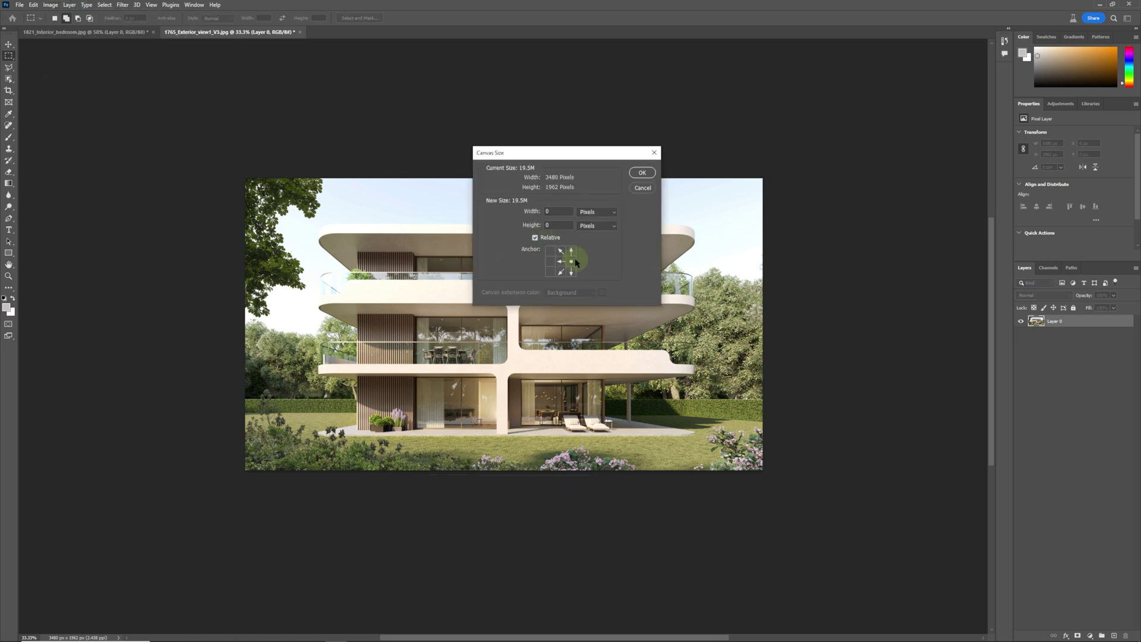
{"action": "double_click", "coordinate": [562, 211]}
{"action": "type", "text": "1000"}
{"action": "key", "text": "Return"}
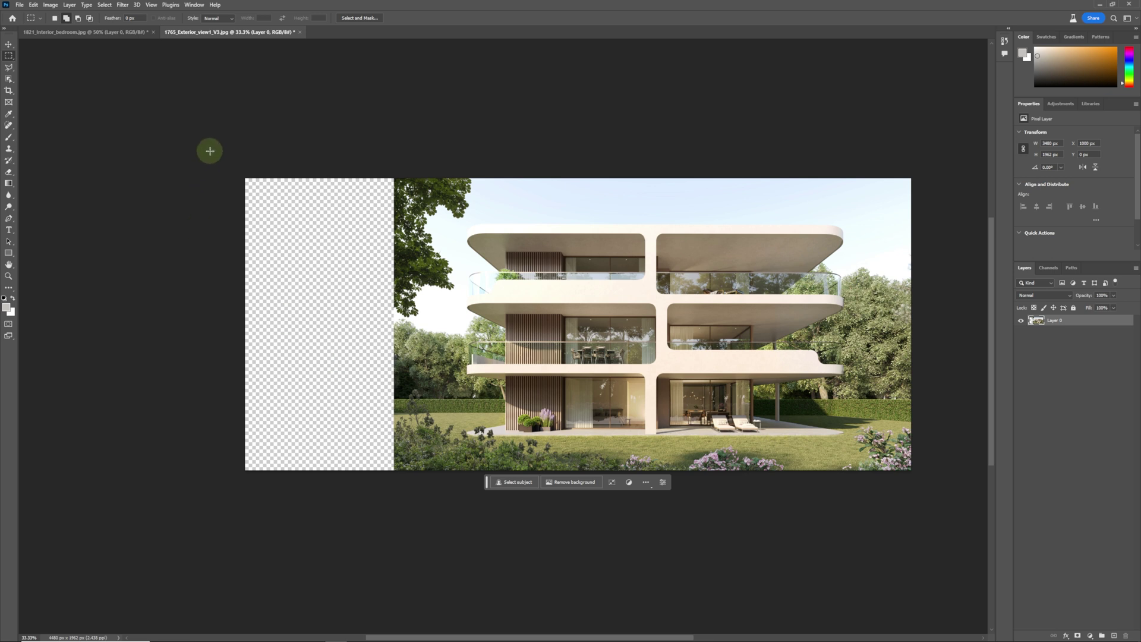
Generative-fill the left strip with 'extend image to the left' and keep variation 3 with the street lamp.
{"action": "left_click_drag", "start_coordinate": [208, 146], "coordinate": [404, 505]}
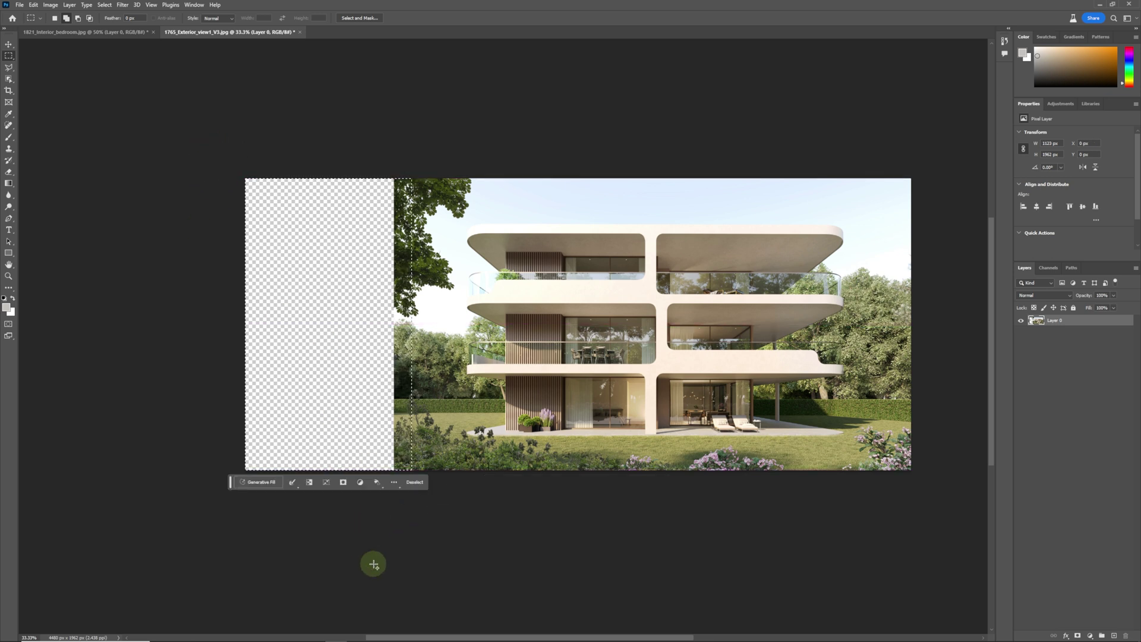
{"action": "left_click", "coordinate": [260, 485]}
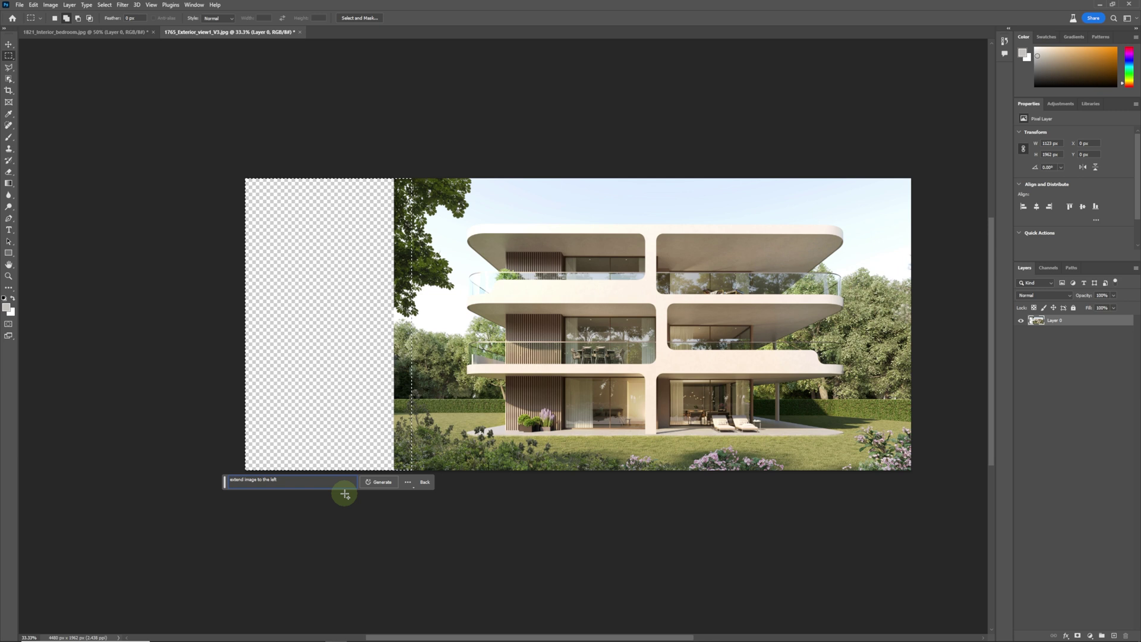
{"action": "key", "text": "Return"}
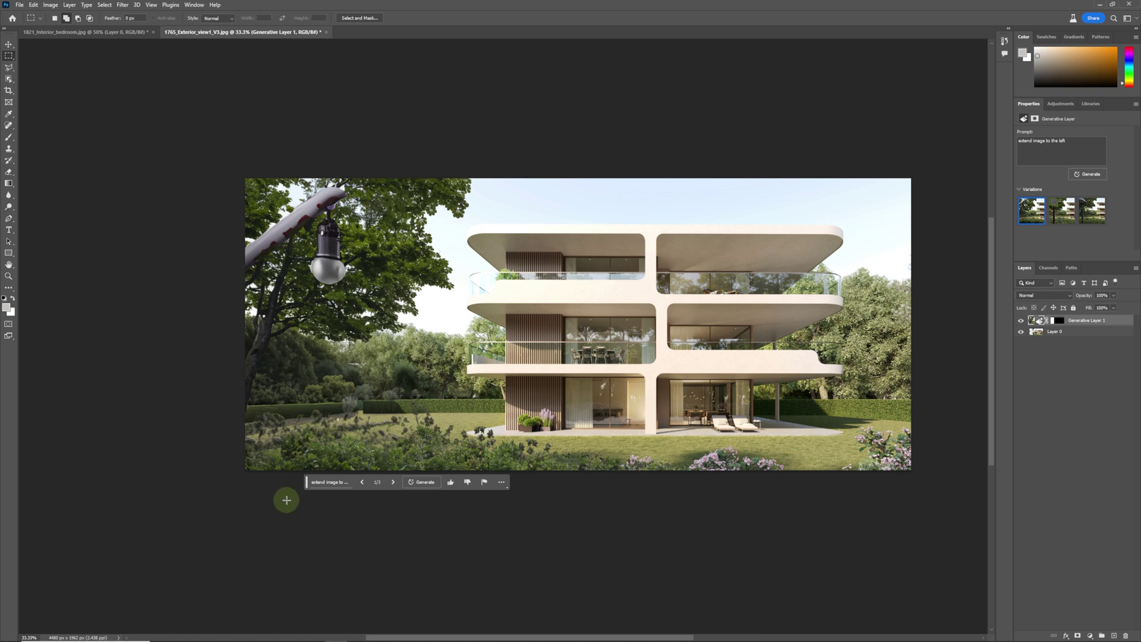
{"action": "left_click", "coordinate": [394, 482]}
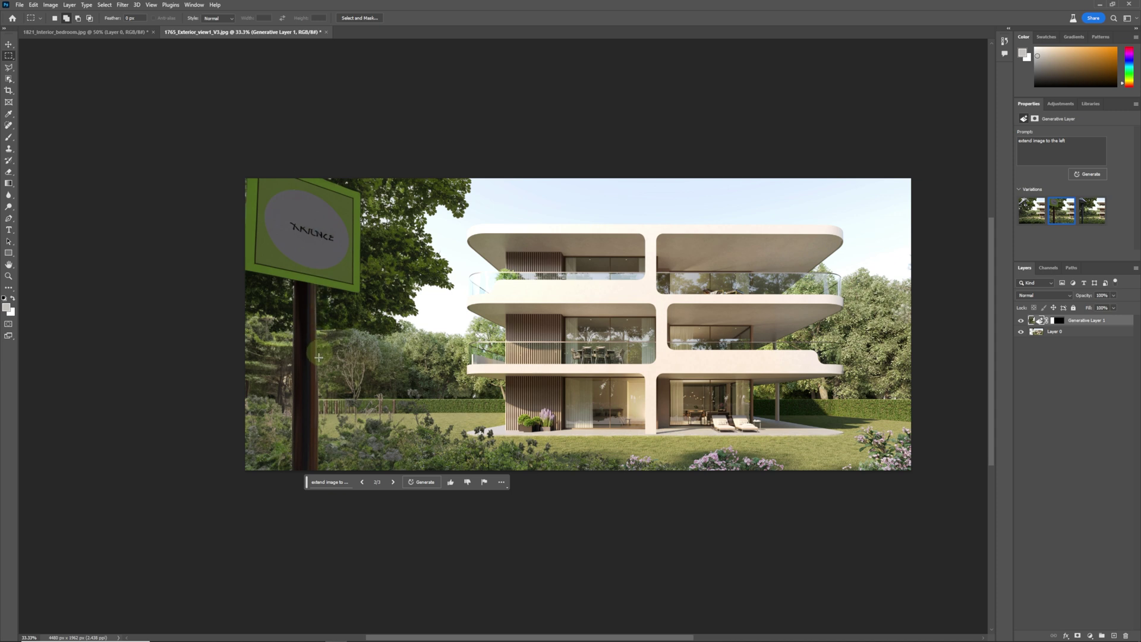
{"action": "left_click", "coordinate": [393, 483]}
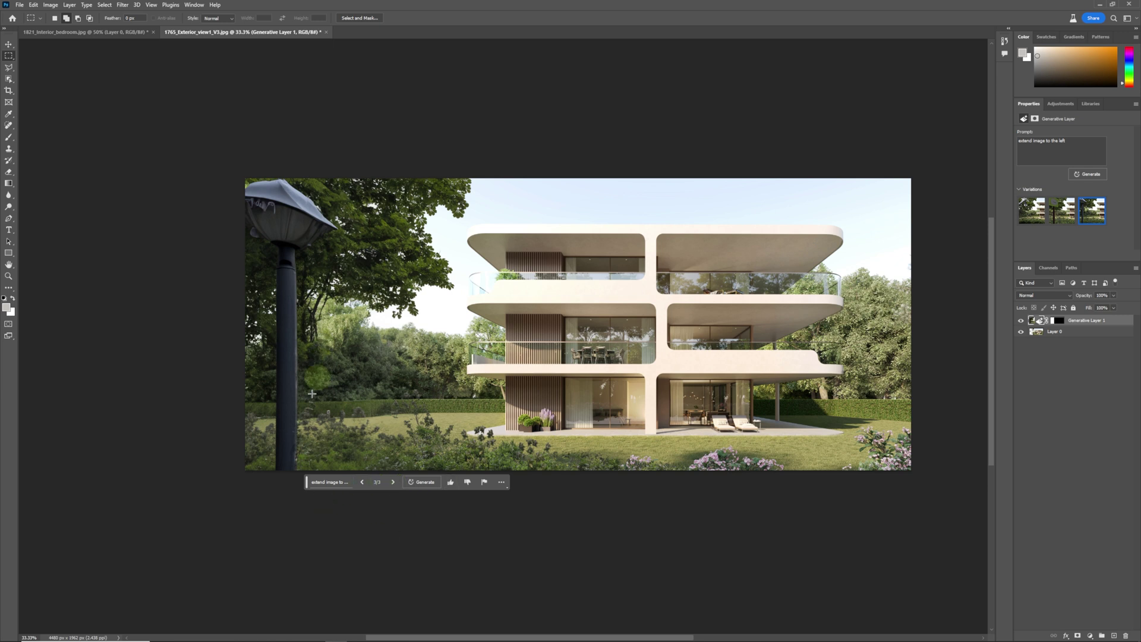
{"action": "left_click_drag", "start_coordinate": [304, 491], "coordinate": [312, 508]}
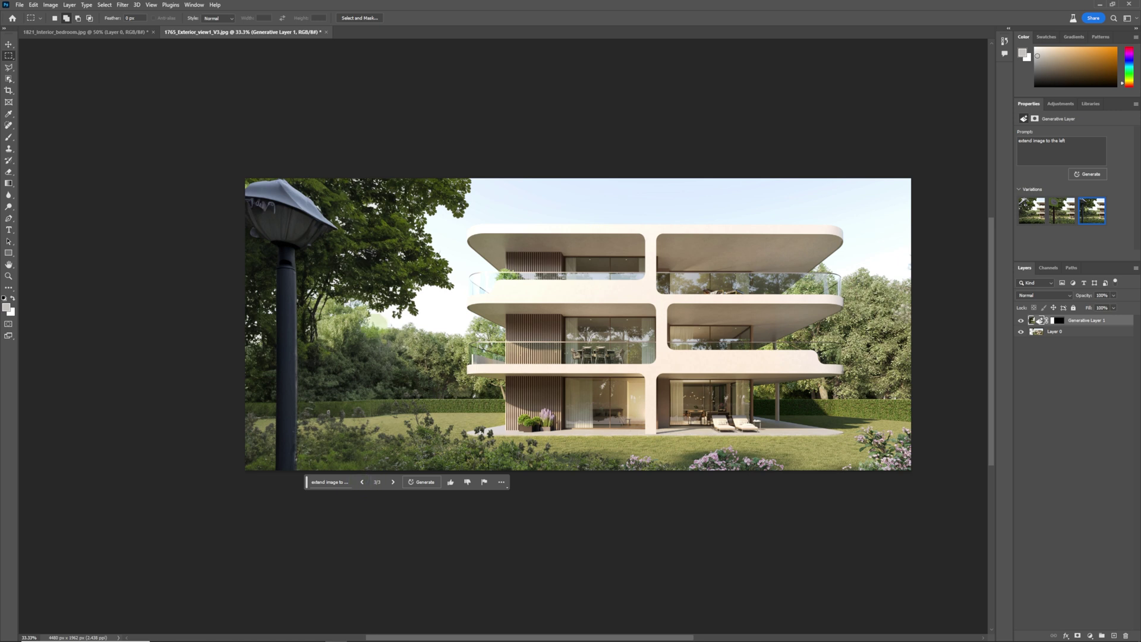
Regenerate the left extension and step to variation 4/6 with the curved-arm hanging bulb lamp.
{"action": "left_click", "coordinate": [426, 489]}
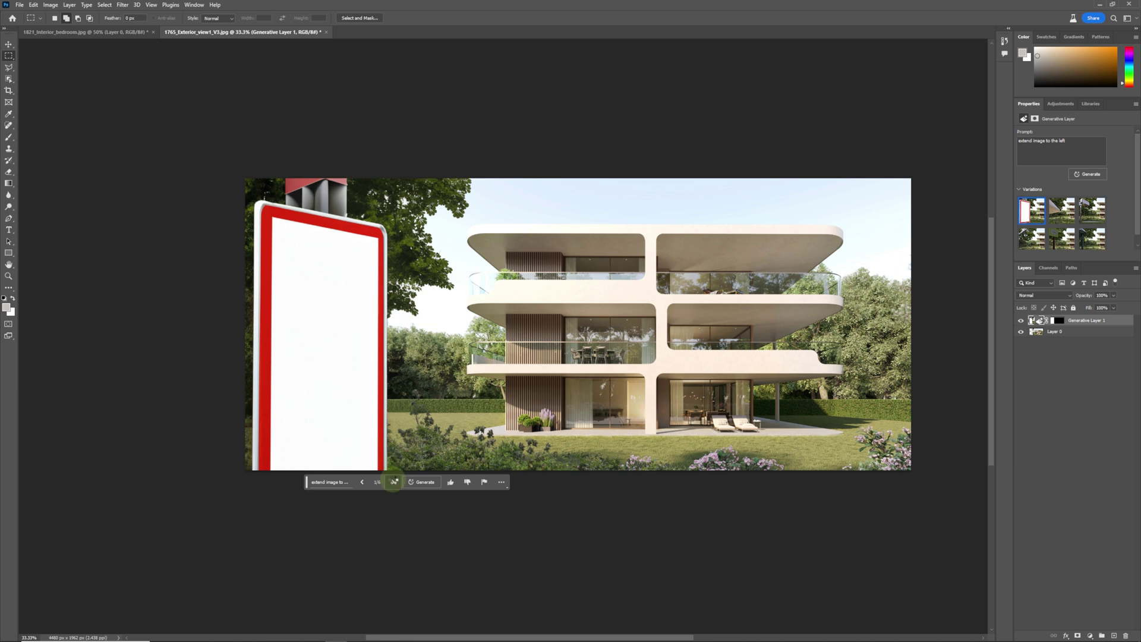
{"action": "left_click", "coordinate": [393, 482]}
{"action": "left_click", "coordinate": [393, 482]}
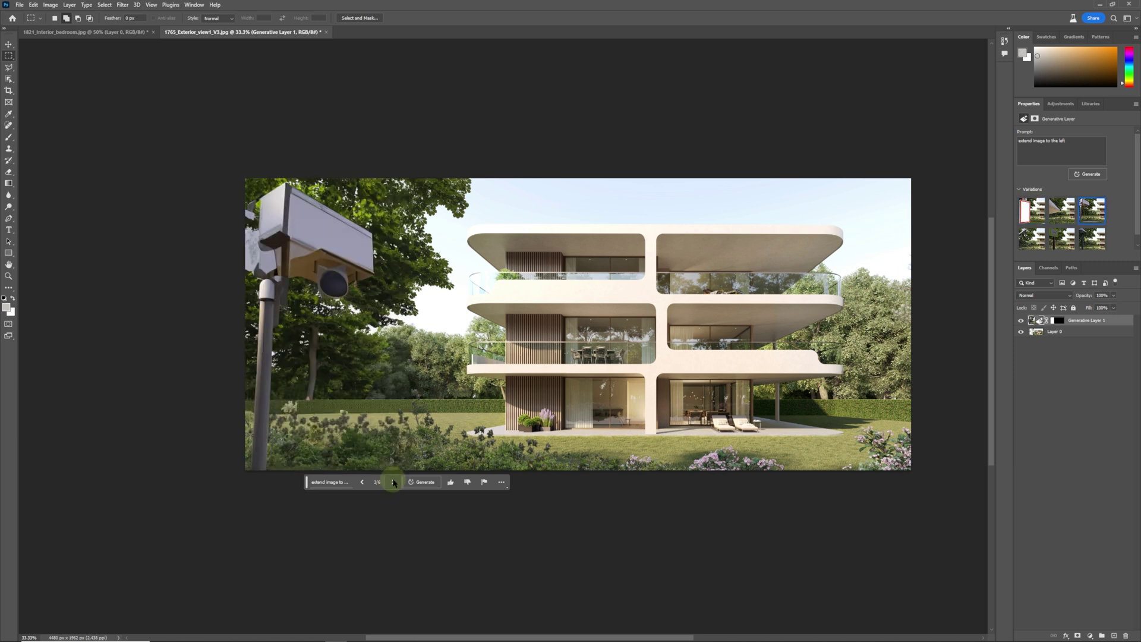
{"action": "left_click", "coordinate": [393, 483]}
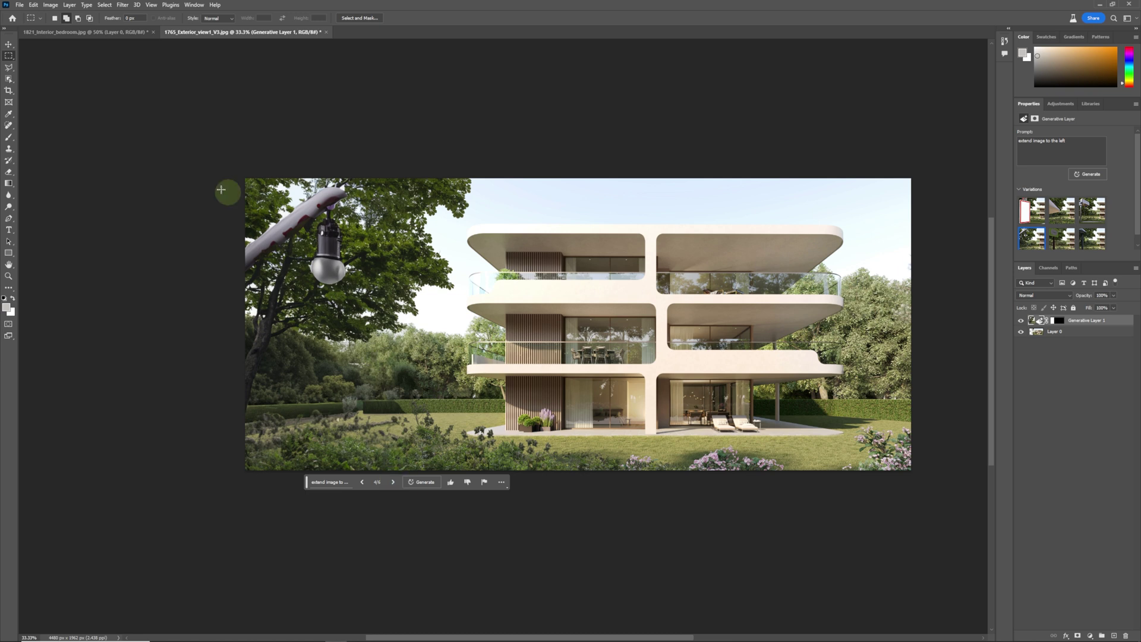
Lasso the hanging lamp and generative-fill it with the prompt 'remove'.
{"action": "left_click", "coordinate": [9, 69]}
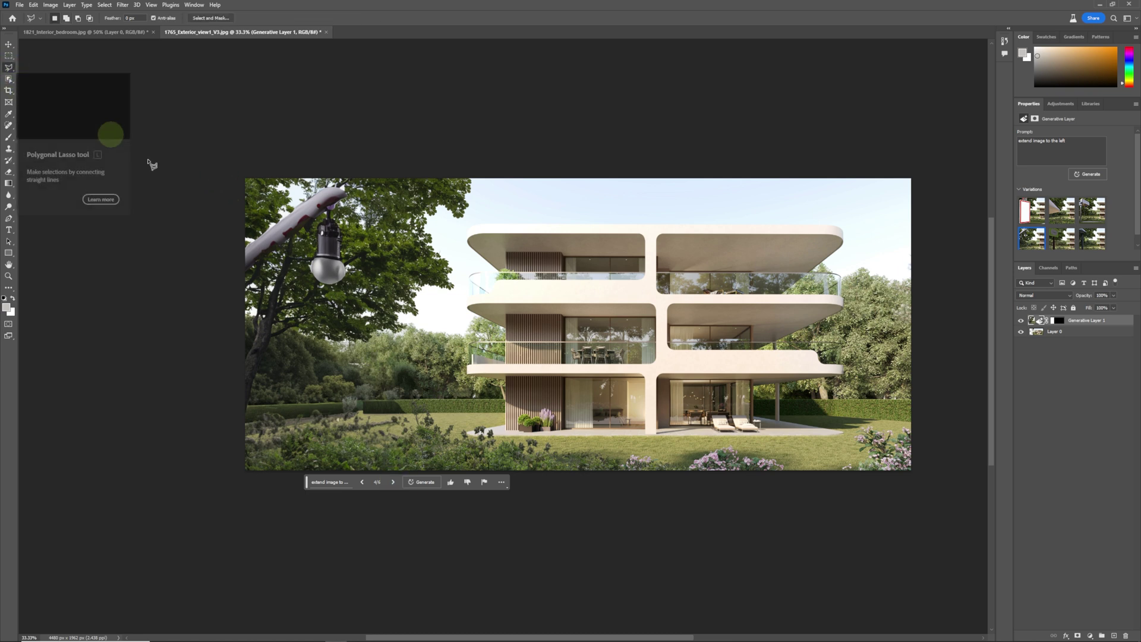
{"action": "mouse_move", "coordinate": [238, 297]}
{"action": "left_mouse_down"}
{"action": "mouse_move", "coordinate": [278, 262]}
{"action": "mouse_move", "coordinate": [239, 293]}
{"action": "mouse_move", "coordinate": [232, 238]}
{"action": "mouse_move", "coordinate": [312, 187]}
{"action": "mouse_move", "coordinate": [357, 185]}
{"action": "mouse_move", "coordinate": [366, 244]}
{"action": "mouse_move", "coordinate": [337, 284]}
{"action": "mouse_move", "coordinate": [303, 288]}
{"action": "mouse_move", "coordinate": [284, 266]}
{"action": "left_mouse_up"}
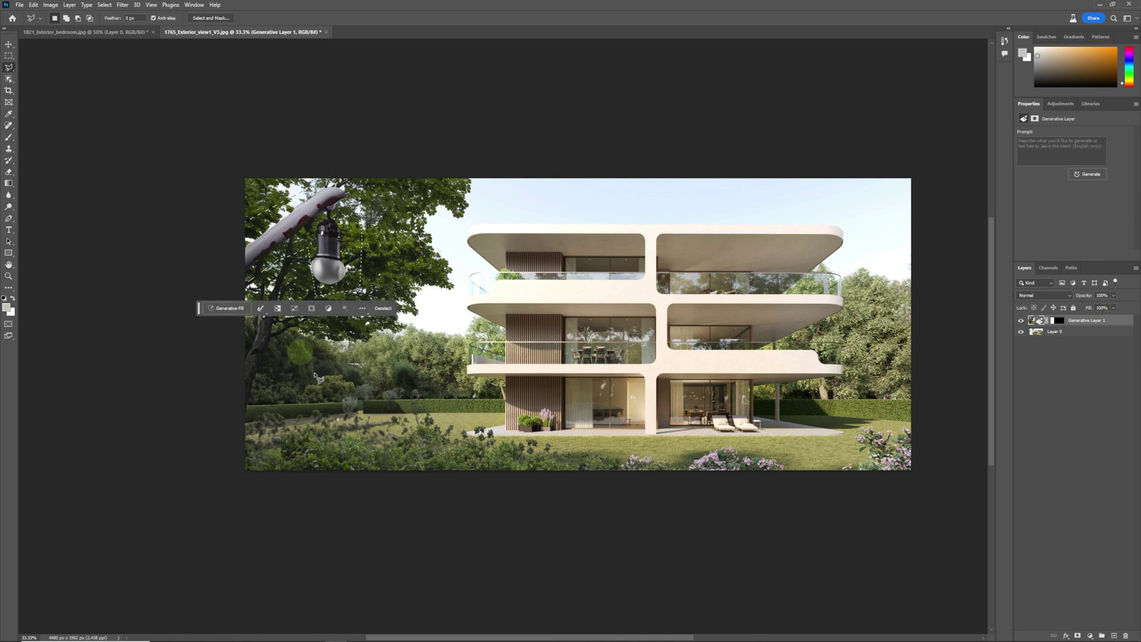
{"action": "left_click", "coordinate": [223, 310]}
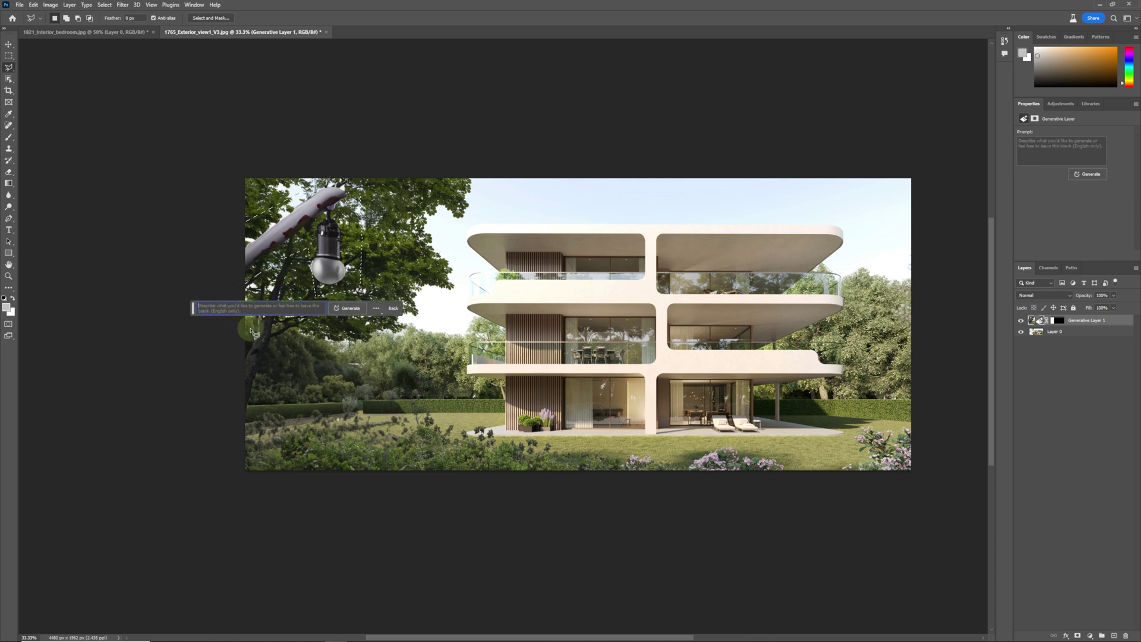
{"action": "key", "text": "Return"}
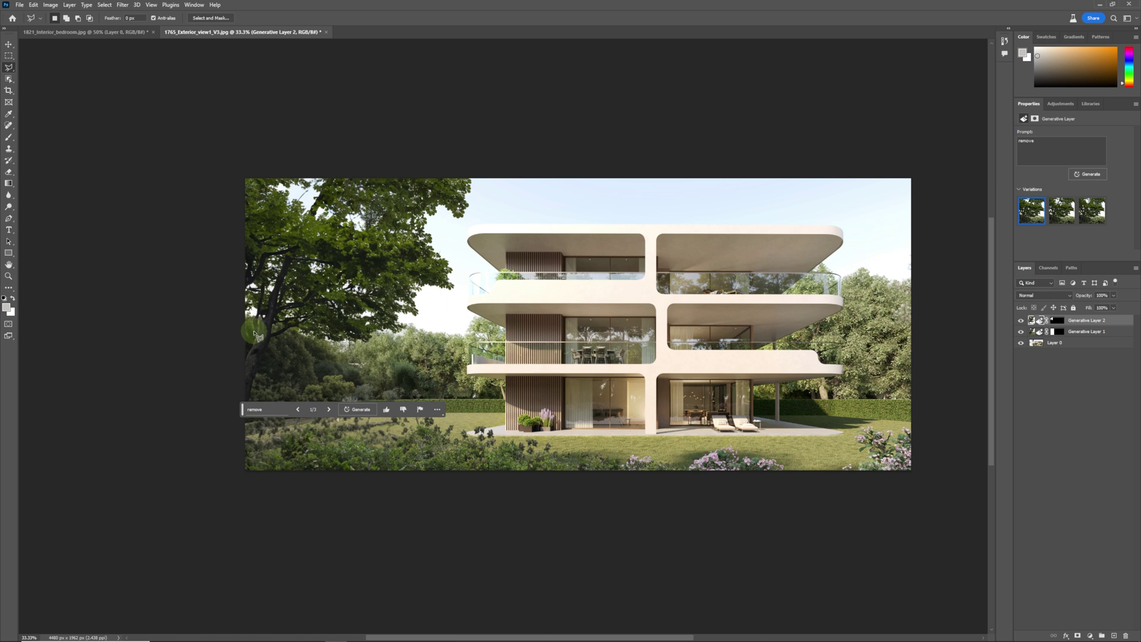
Outline the left area for the tree with a polygonal selection.
{"action": "left_click", "coordinate": [233, 392]}
{"action": "left_click", "coordinate": [284, 340]}
{"action": "left_click", "coordinate": [367, 340]}
{"action": "left_click", "coordinate": [397, 326]}
{"action": "left_click", "coordinate": [429, 307]}
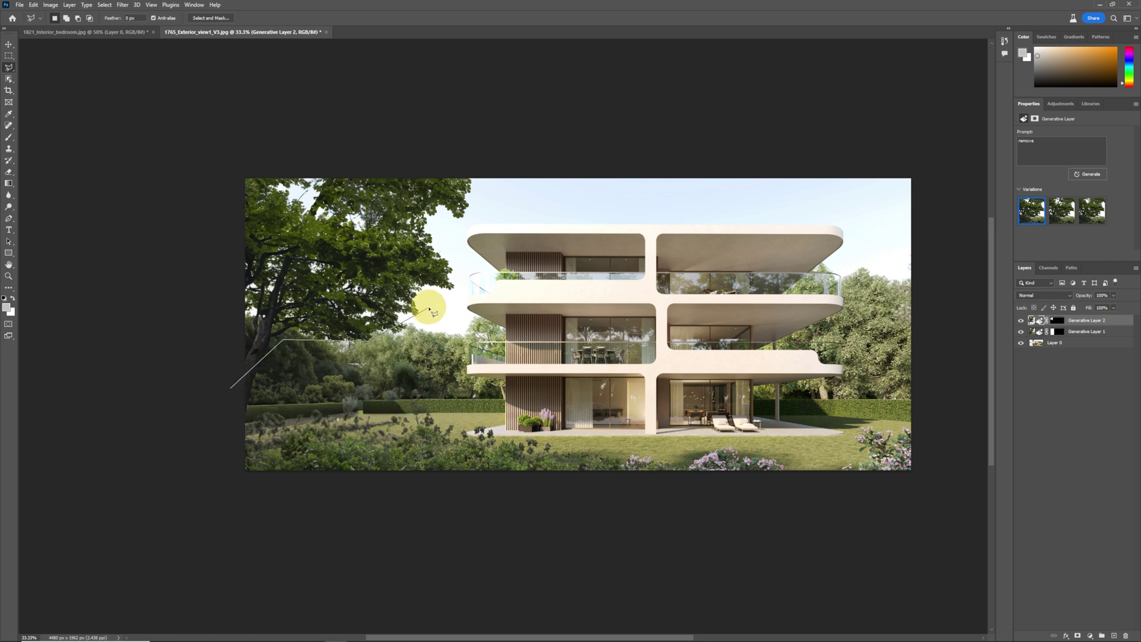
{"action": "left_click", "coordinate": [476, 195]}
{"action": "left_click", "coordinate": [471, 154]}
{"action": "left_click", "coordinate": [184, 156]}
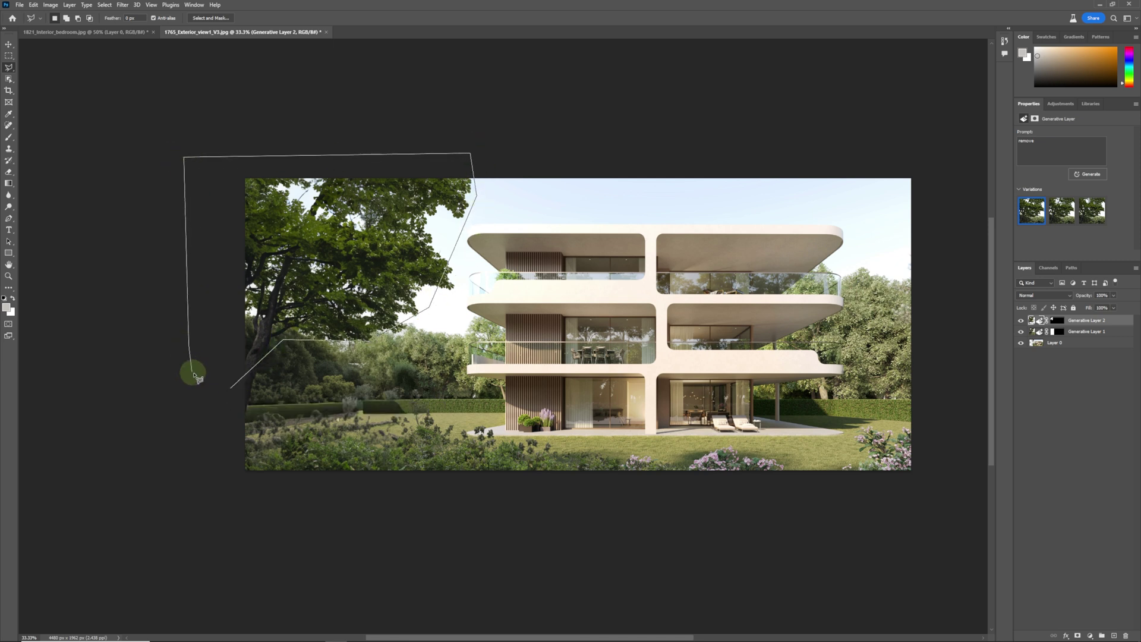
{"action": "left_click", "coordinate": [189, 344]}
{"action": "left_click", "coordinate": [213, 389]}
Generate 'add tree' in the outlined area and keep variation 2/3.
{"action": "left_click", "coordinate": [255, 406]}
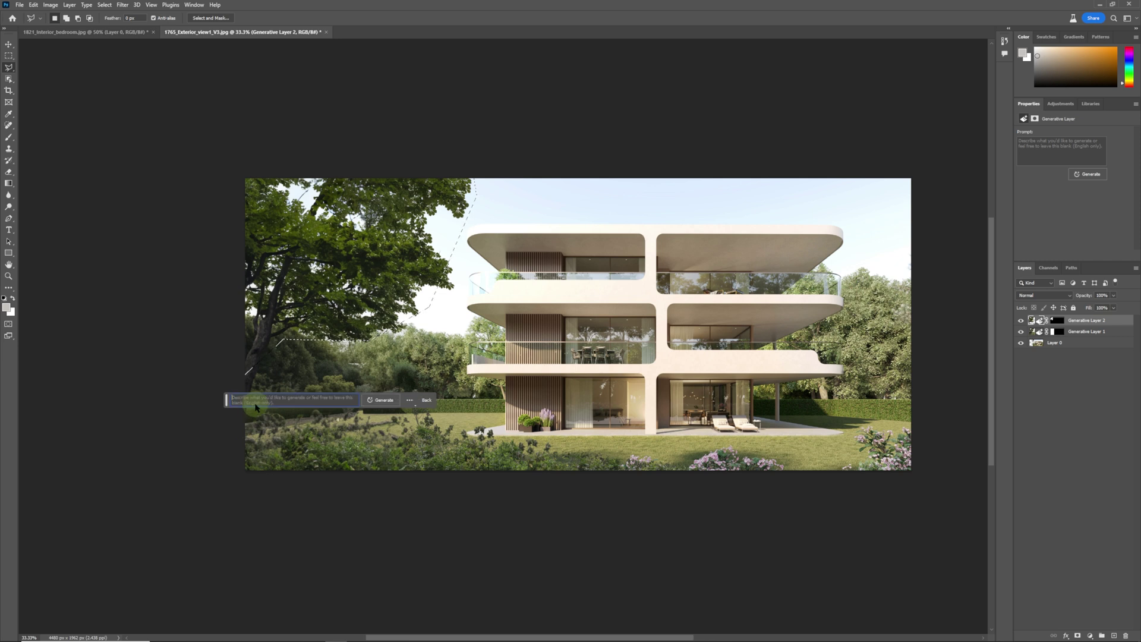
{"action": "type", "text": "add tre"}
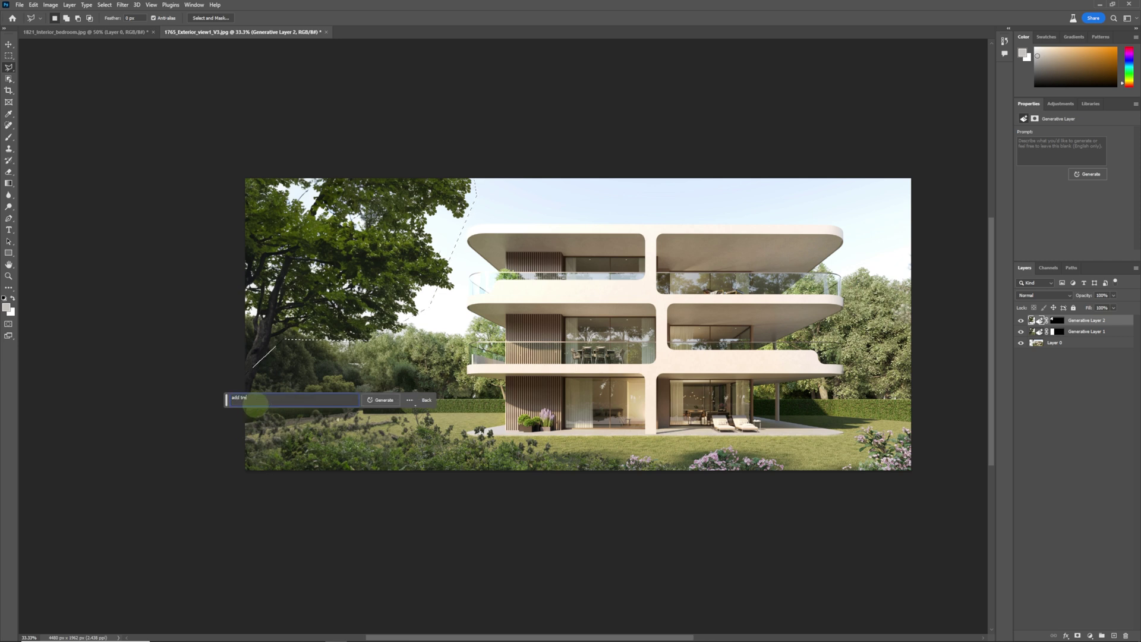
{"action": "type", "text": "e"}
{"action": "key", "text": "Return"}
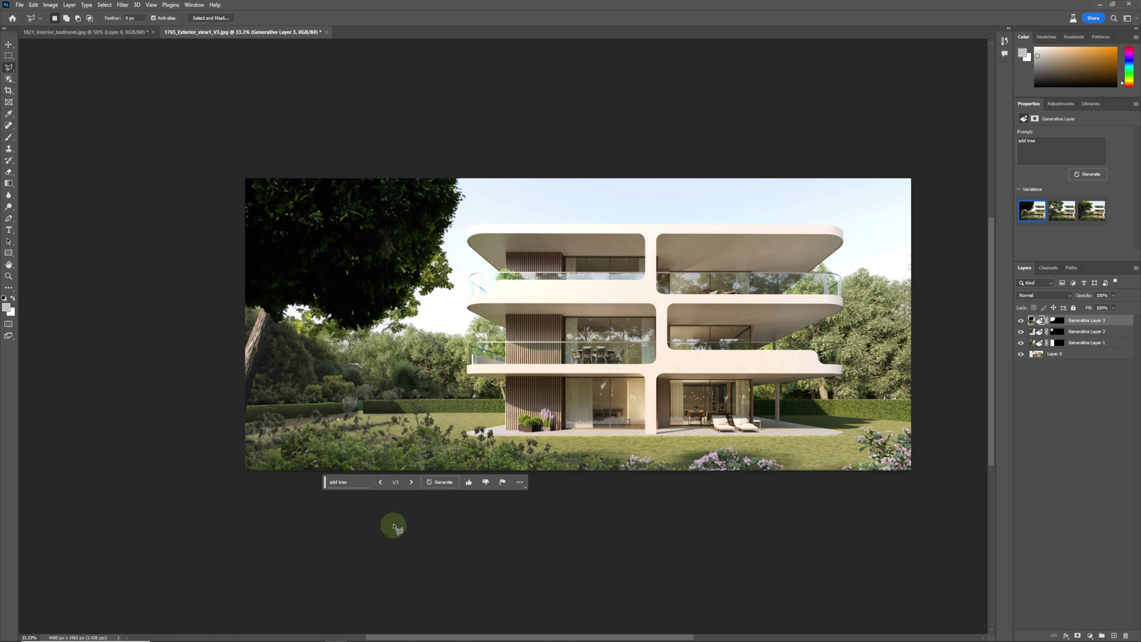
{"action": "left_click", "coordinate": [411, 482]}
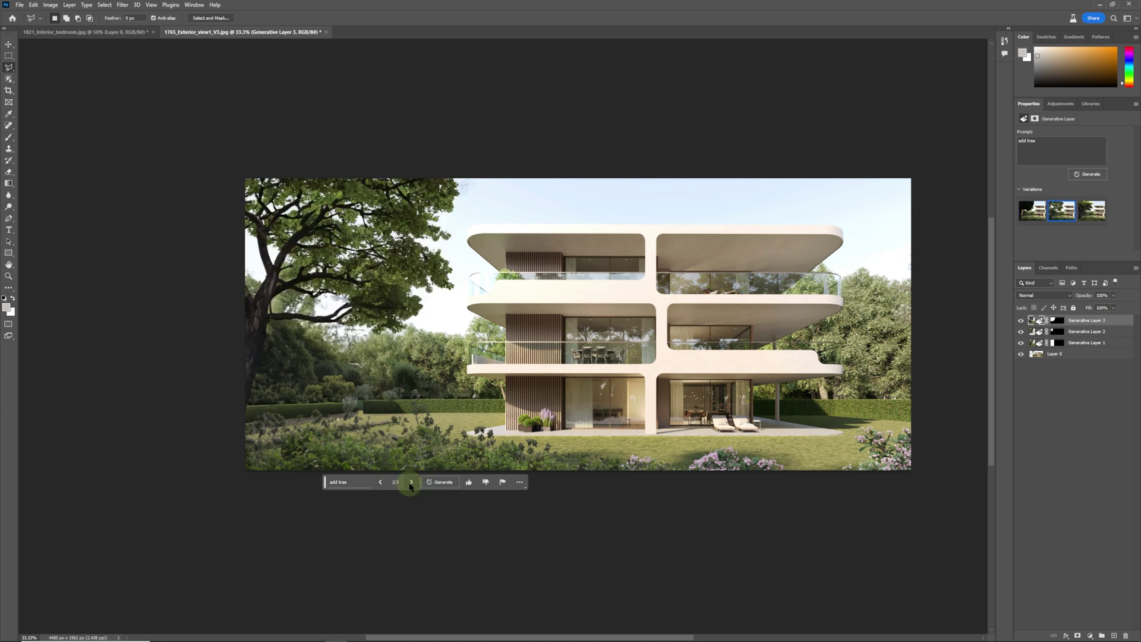
{"action": "left_click", "coordinate": [410, 483]}
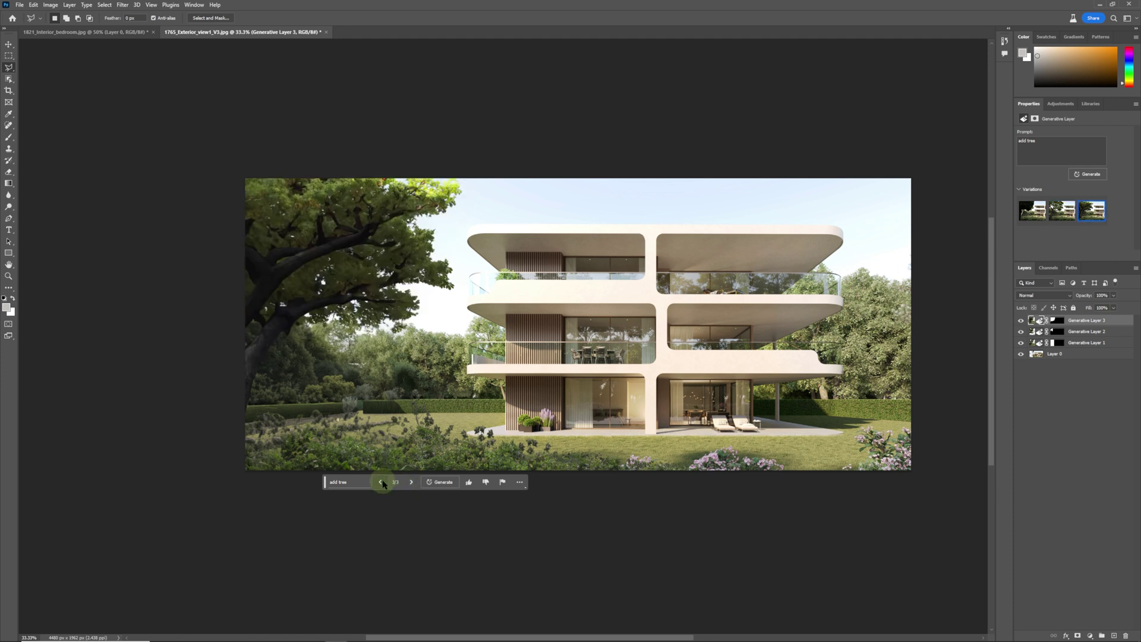
{"action": "left_click", "coordinate": [381, 481]}
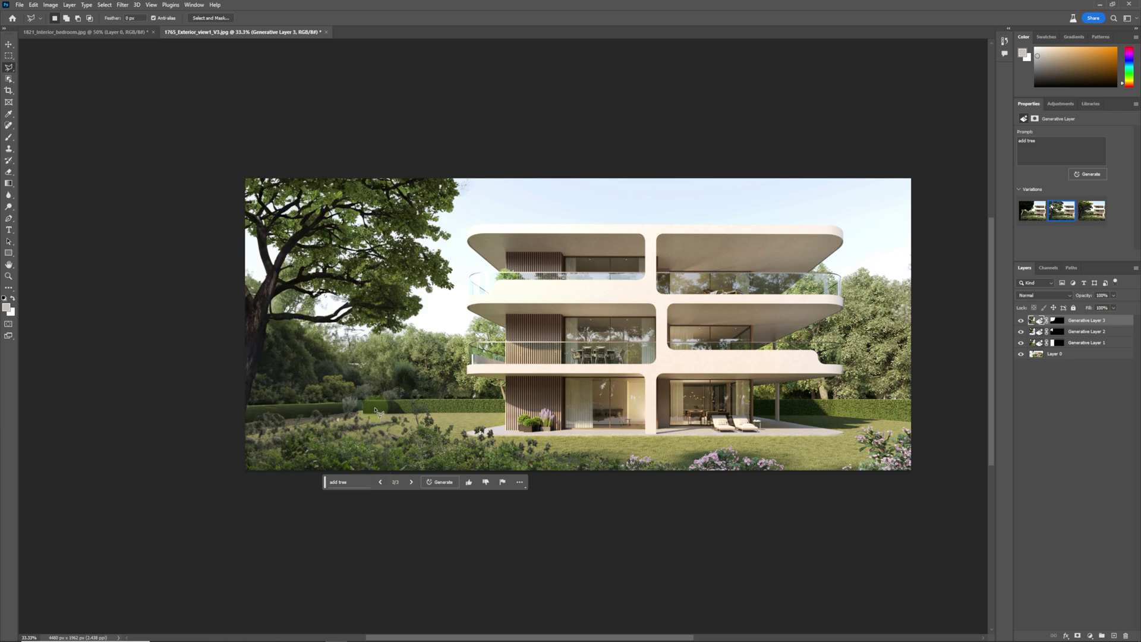
Generate 'add bushes and shrubs' along the ground in front of the tree, keeping variation 3/3.
{"action": "mouse_move", "coordinate": [233, 409]}
{"action": "left_mouse_down"}
{"action": "mouse_move", "coordinate": [269, 394]}
{"action": "mouse_move", "coordinate": [362, 392]}
{"action": "mouse_move", "coordinate": [426, 425]}
{"action": "mouse_move", "coordinate": [468, 463]}
{"action": "mouse_move", "coordinate": [468, 483]}
{"action": "mouse_move", "coordinate": [414, 497]}
{"action": "mouse_move", "coordinate": [239, 486]}
{"action": "mouse_move", "coordinate": [232, 400]}
{"action": "left_mouse_up"}
{"action": "left_click", "coordinate": [293, 508]}
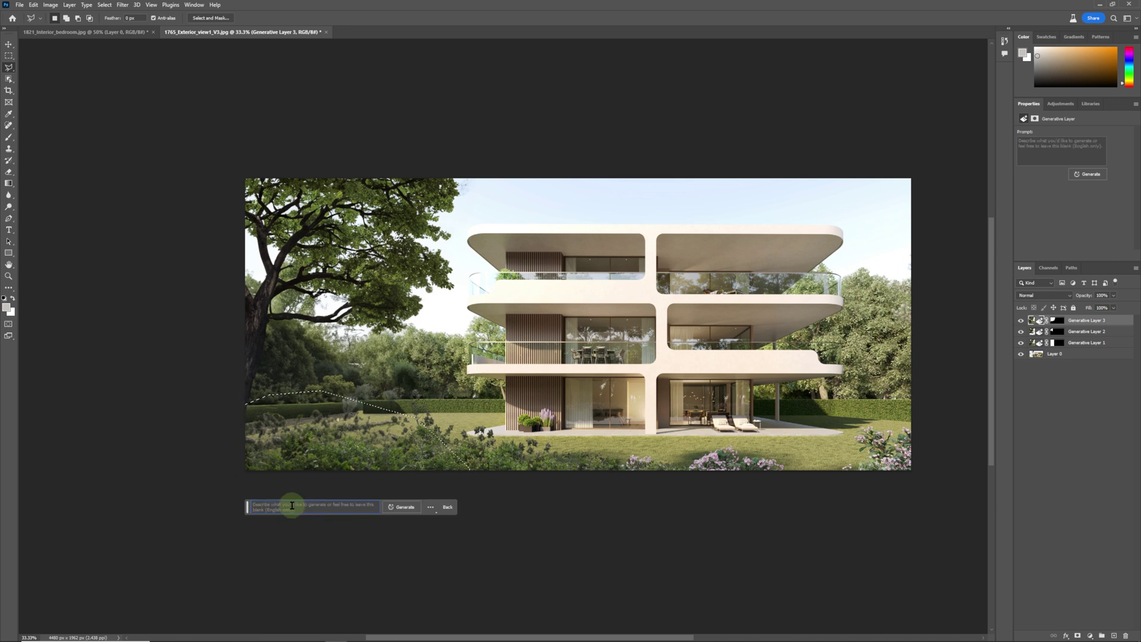
{"action": "type", "text": "add bushes ar"}
{"action": "key", "text": "Return"}
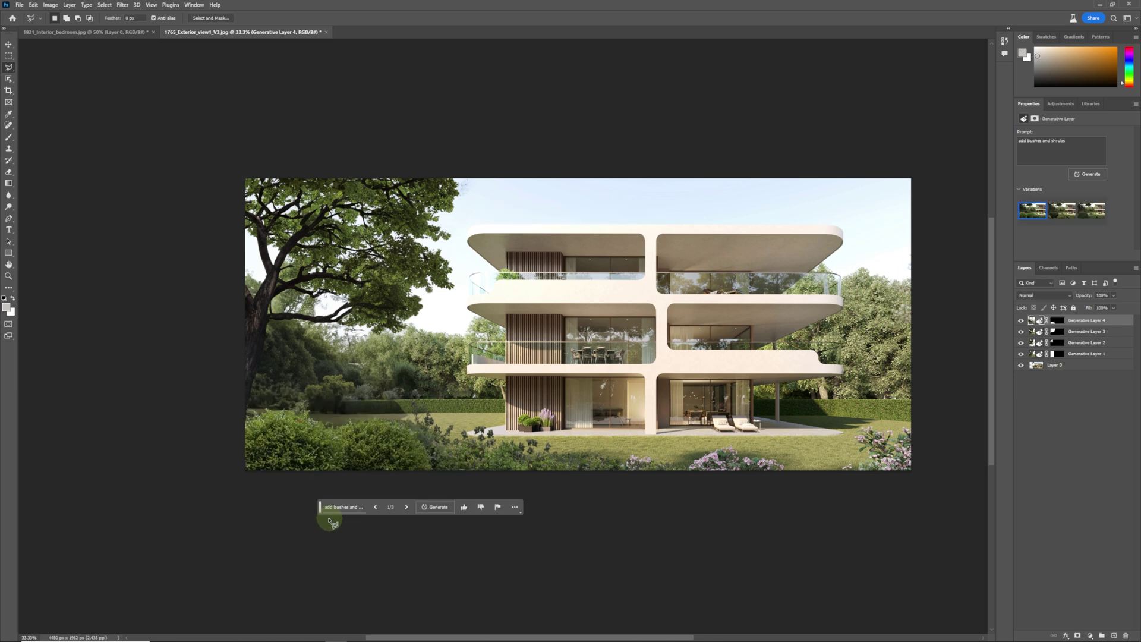
{"action": "left_click", "coordinate": [407, 507]}
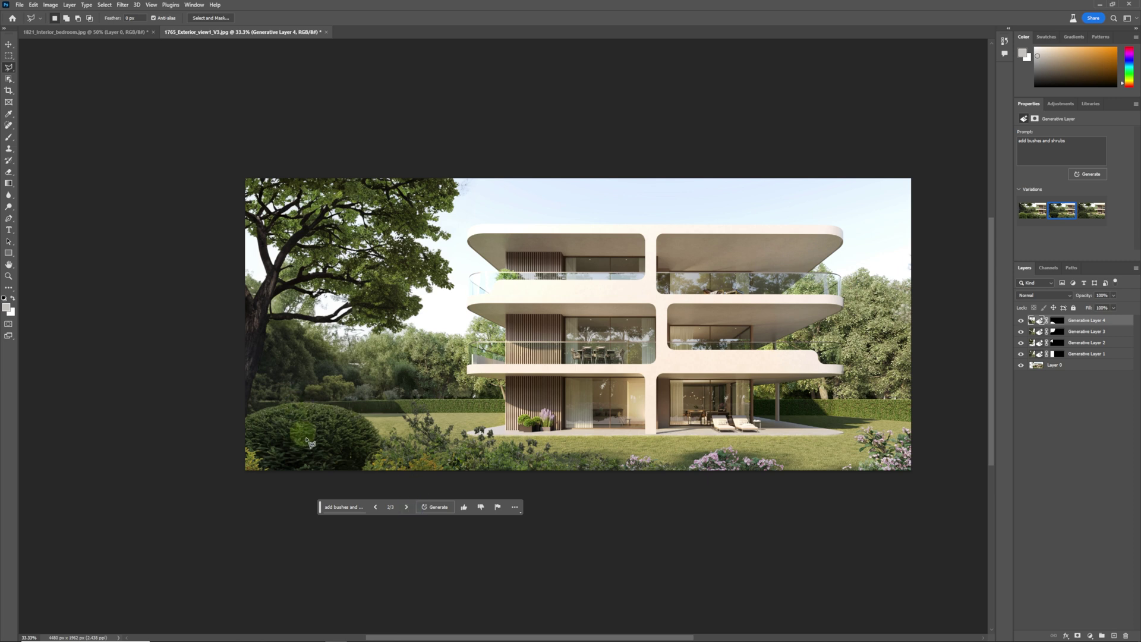
{"action": "left_click", "coordinate": [406, 508]}
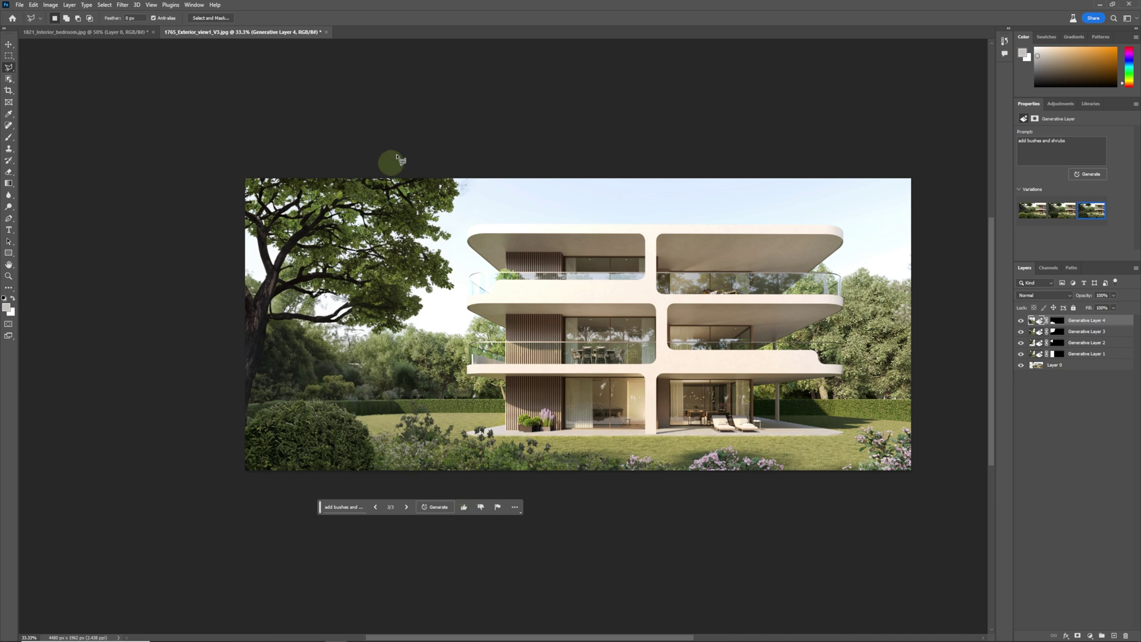
{"action": "left_click", "coordinate": [8, 56]}
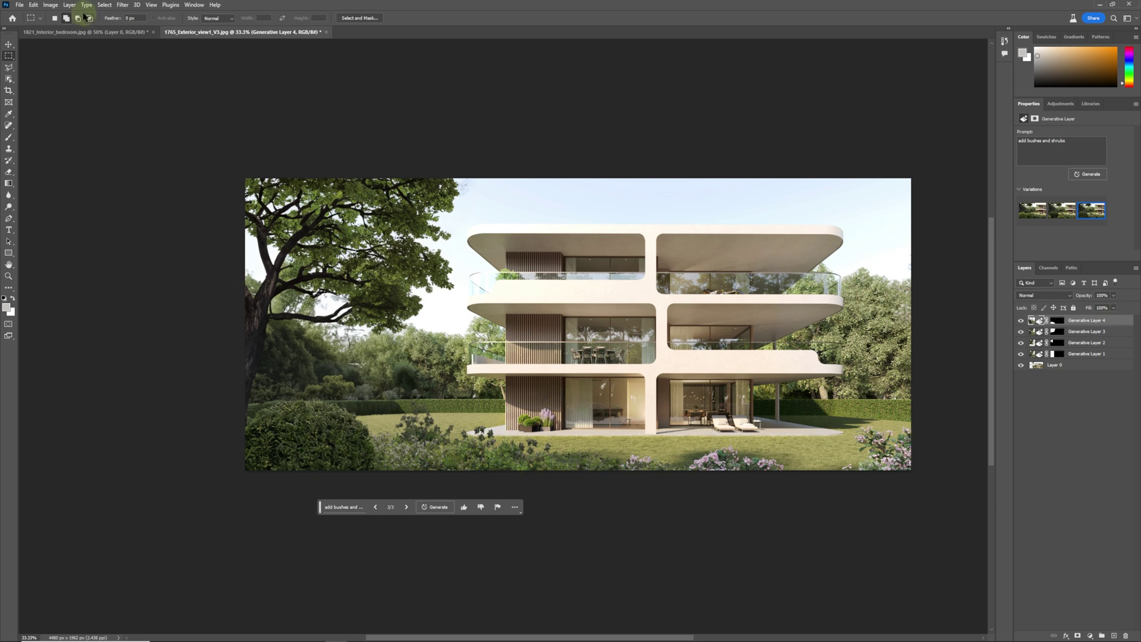
Add 1000 pixels of canvas height, anchored at the top, so the strip is below the render.
{"action": "left_click", "coordinate": [52, 5]}
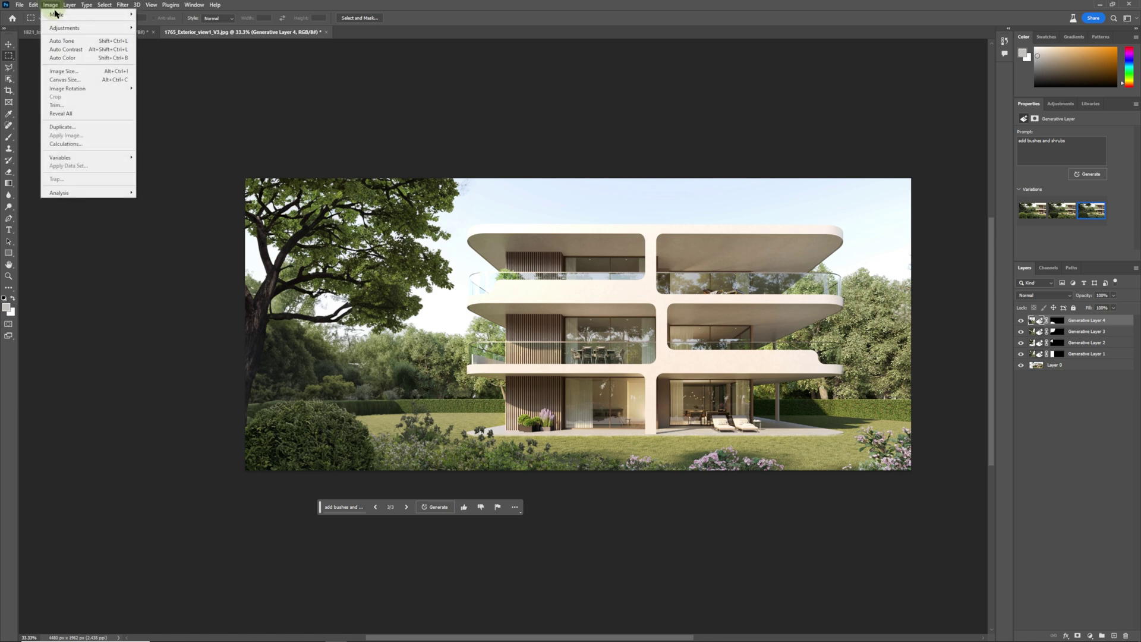
{"action": "left_click", "coordinate": [80, 81]}
{"action": "left_click", "coordinate": [560, 251]}
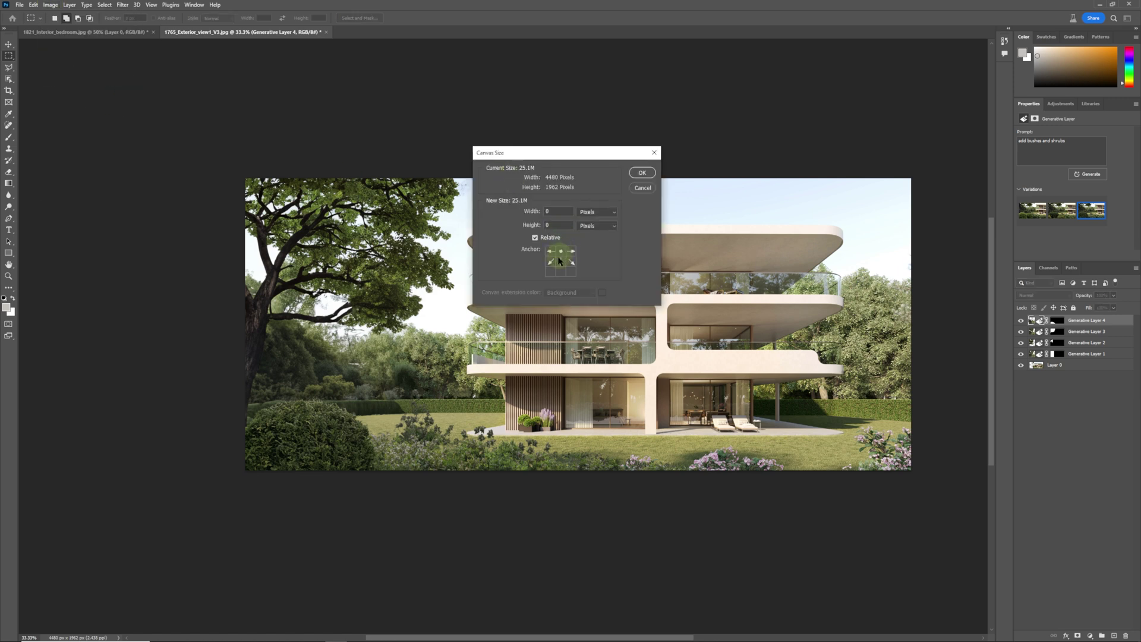
{"action": "left_click", "coordinate": [557, 225]}
{"action": "type", "text": "1000"}
{"action": "key", "text": "Return"}
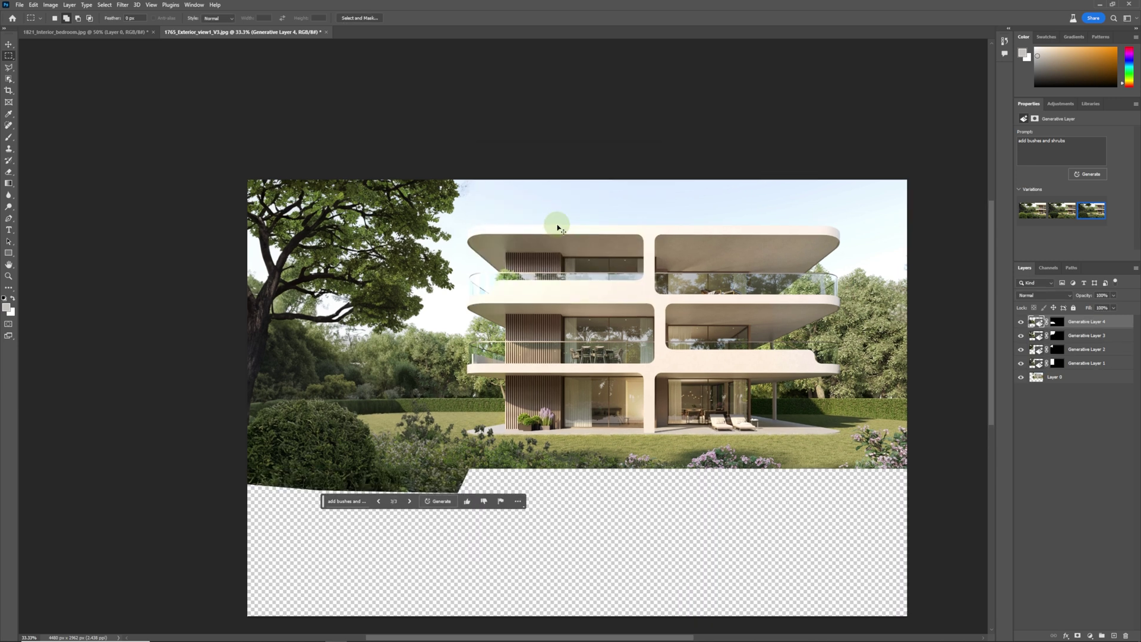
{"action": "key", "text": "ctrl+minus"}
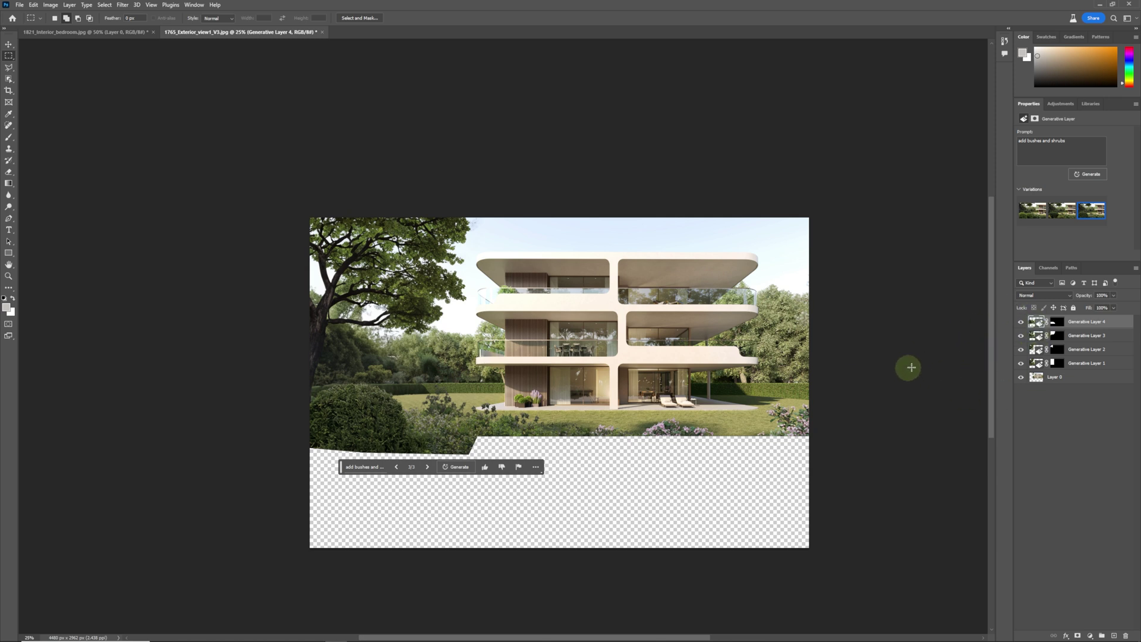
Toggle Generative Layers 3 and 4 and Layer 0 visibility to compare against the original render.
{"action": "left_click", "coordinate": [1021, 322]}
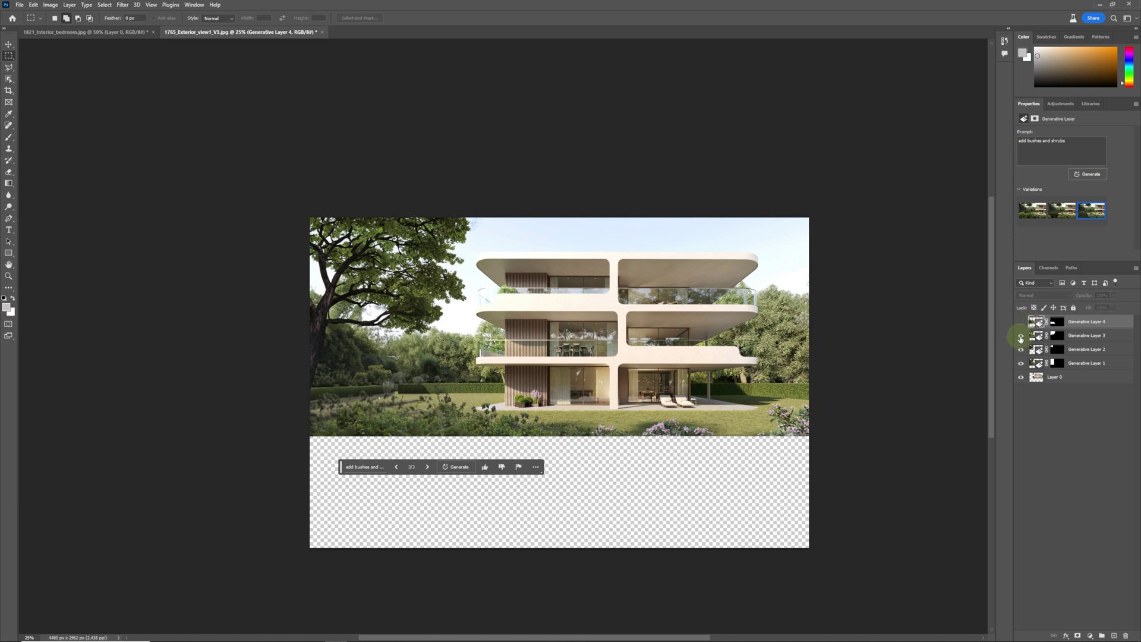
{"action": "left_click", "coordinate": [1021, 336]}
{"action": "left_click", "coordinate": [1020, 322]}
{"action": "left_click", "coordinate": [1021, 337]}
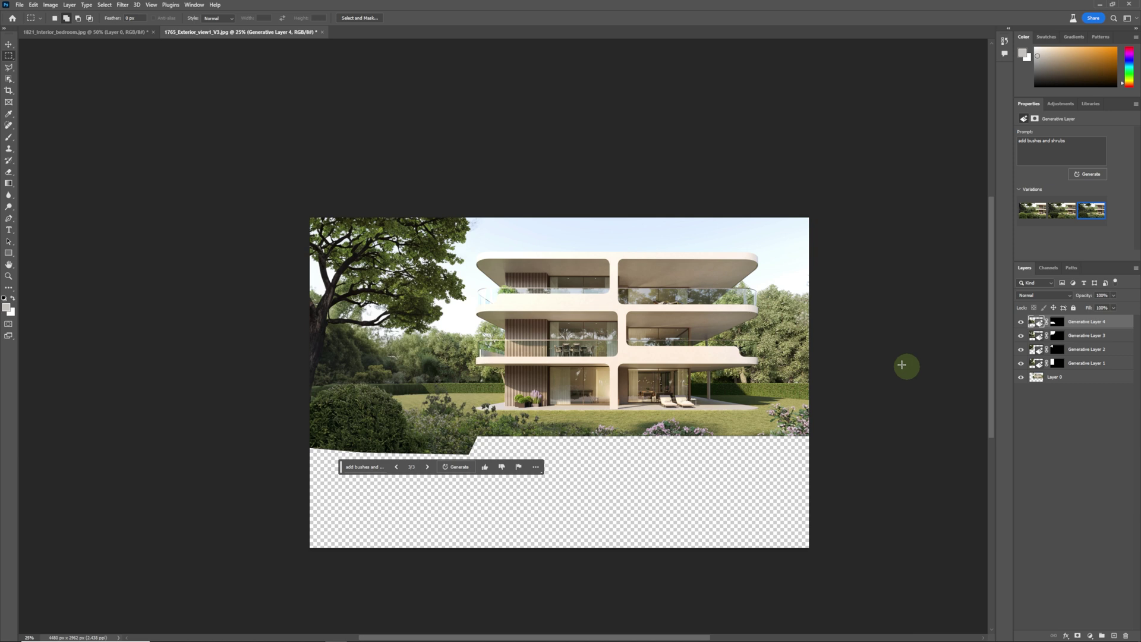
{"action": "left_click", "coordinate": [1022, 378], "text": "alt"}
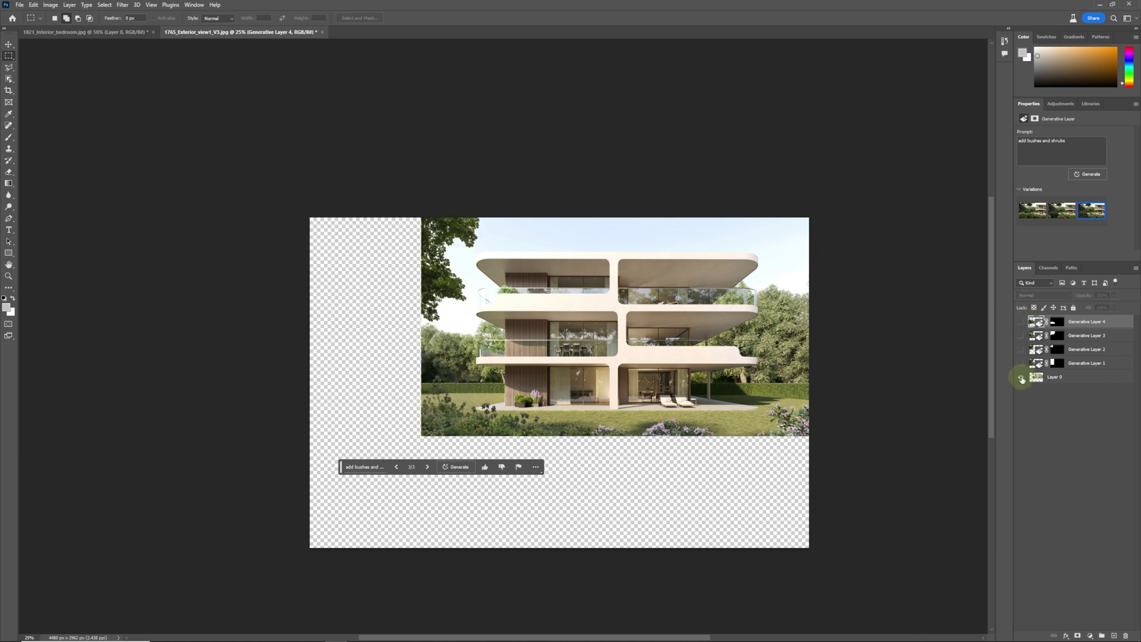
{"action": "left_click", "coordinate": [1021, 378], "text": "alt"}
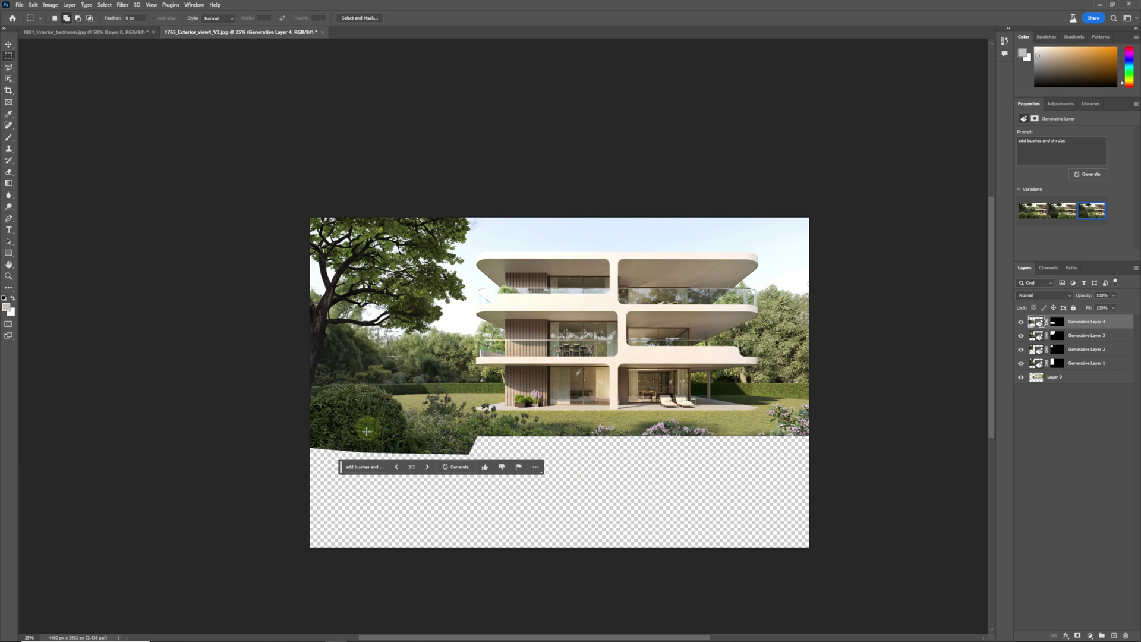
Select the bottom strip plus lawn edge, generate with an empty prompt, and keep the wildflower variation.
{"action": "left_click_drag", "start_coordinate": [310, 561], "coordinate": [832, 420]}
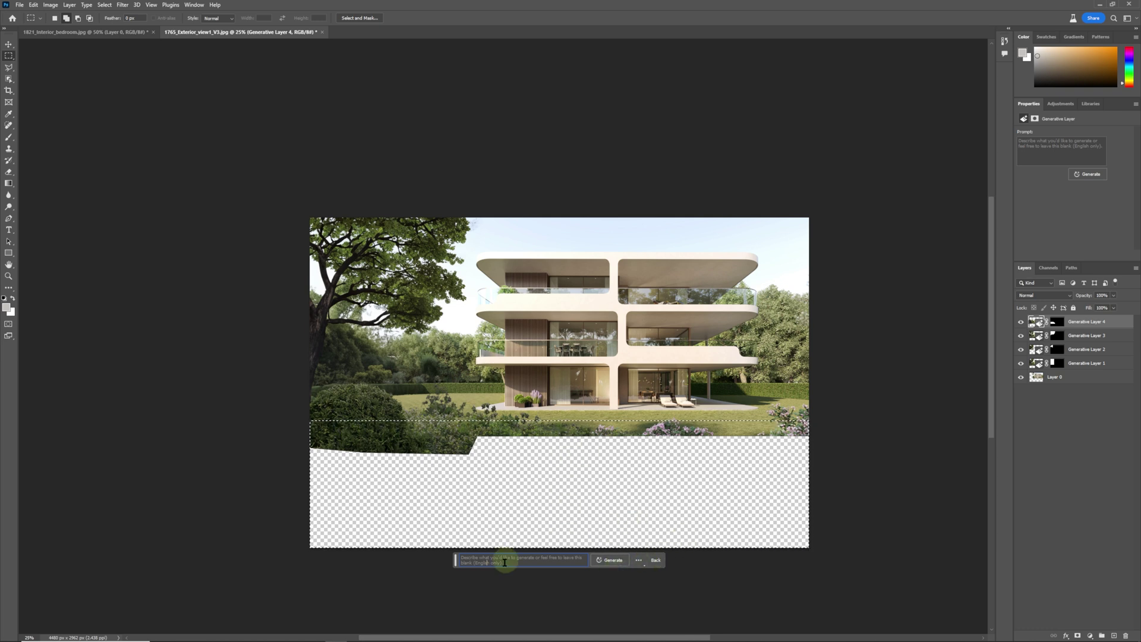
{"action": "left_click", "coordinate": [609, 562]}
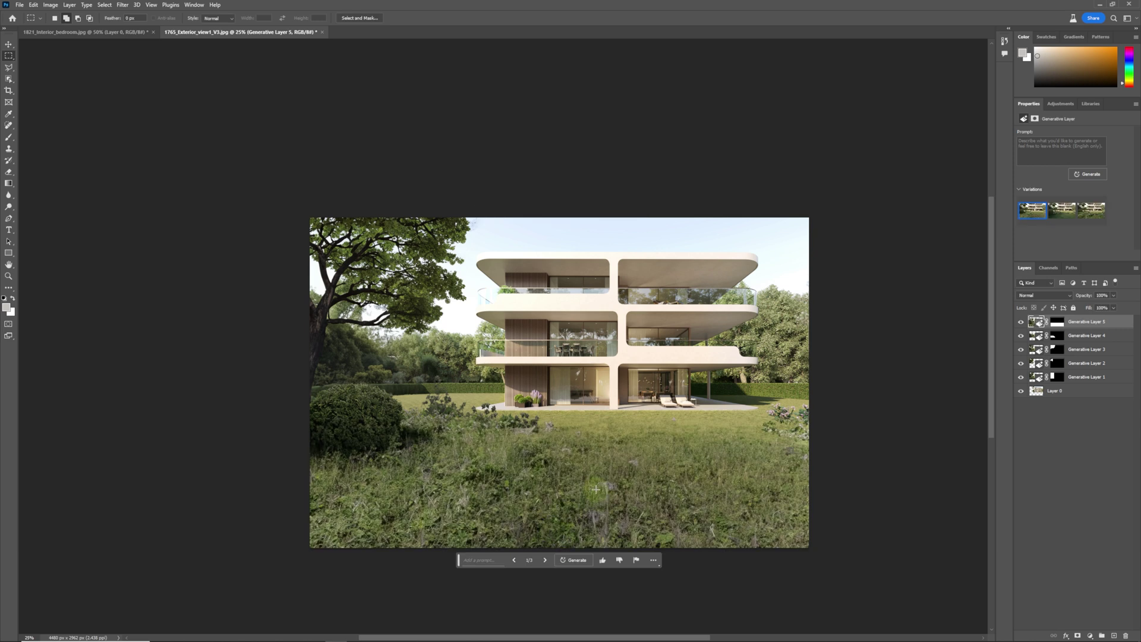
{"action": "left_click", "coordinate": [1067, 215]}
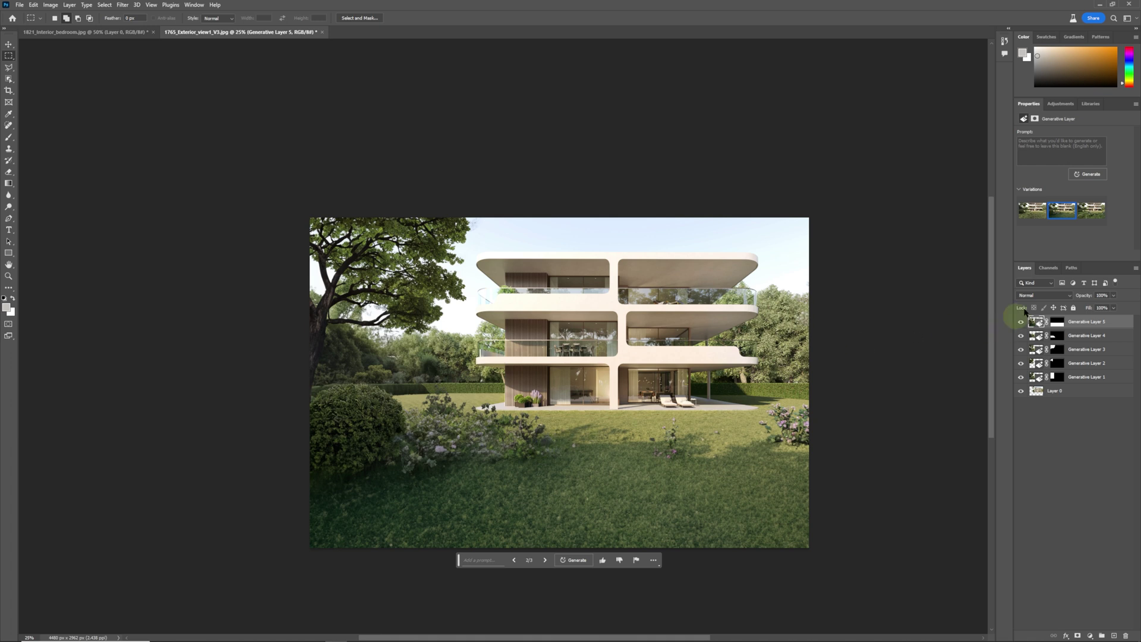
{"action": "left_click", "coordinate": [1089, 219]}
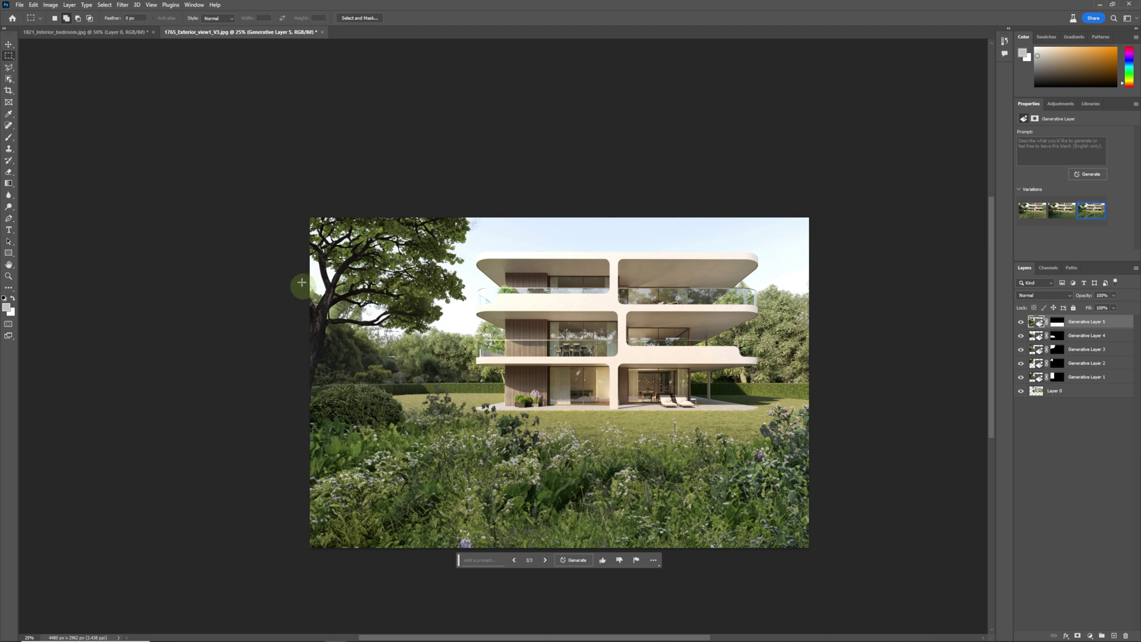
{"action": "left_click", "coordinate": [9, 90]}
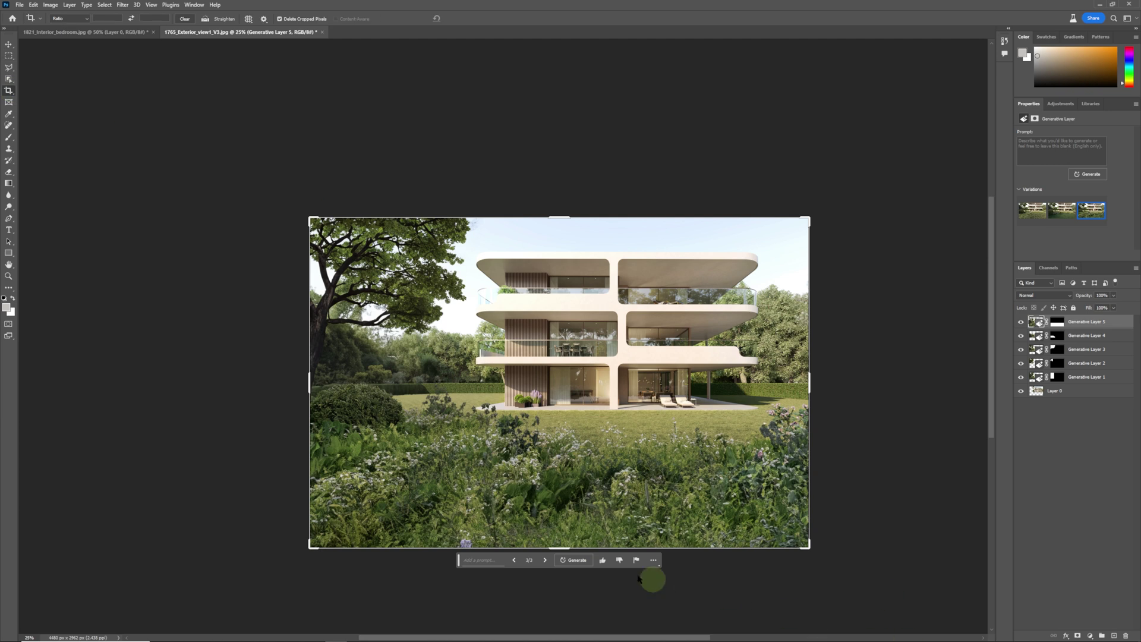
{"action": "left_click_drag", "start_coordinate": [564, 549], "coordinate": [526, 529]}
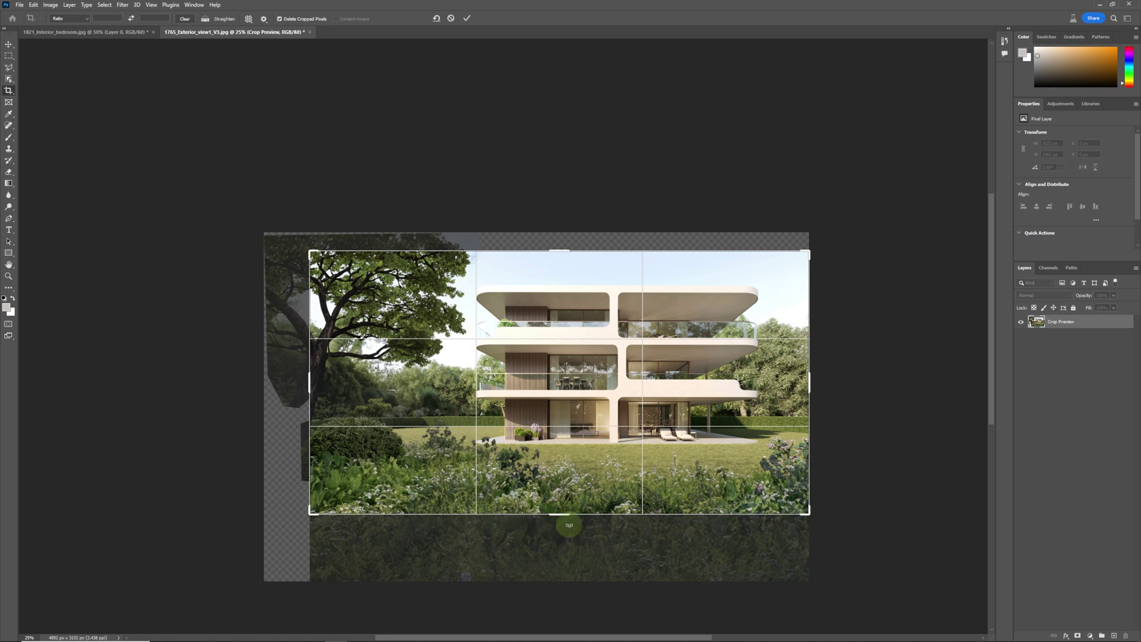
{"action": "key", "text": "ctrl+z"}
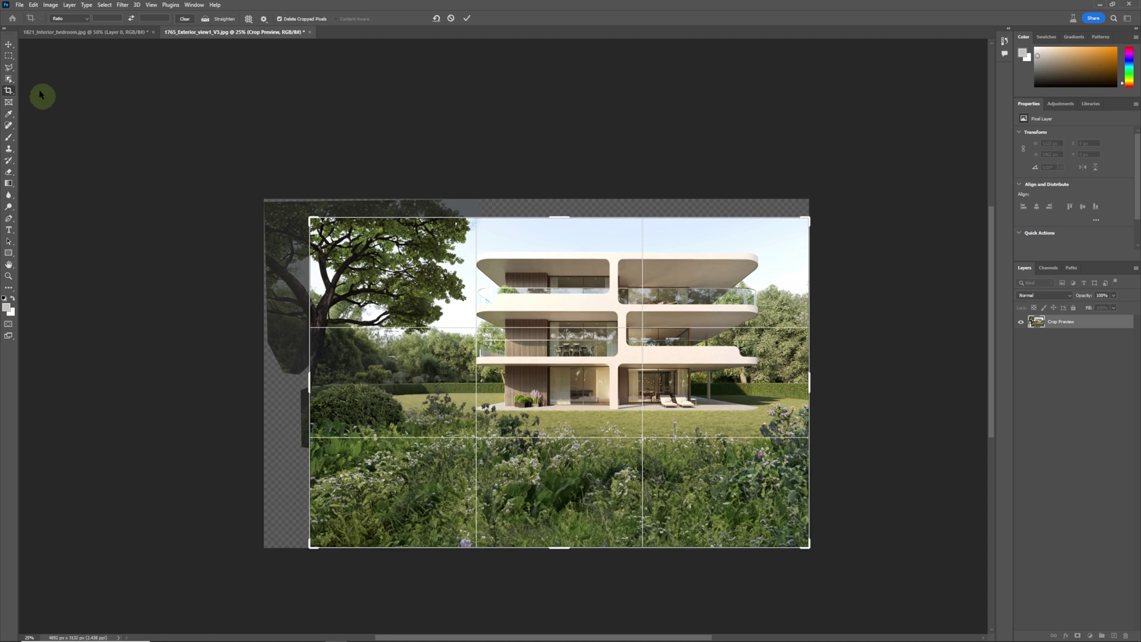
{"action": "left_click", "coordinate": [9, 56]}
{"action": "left_click", "coordinate": [407, 369]}
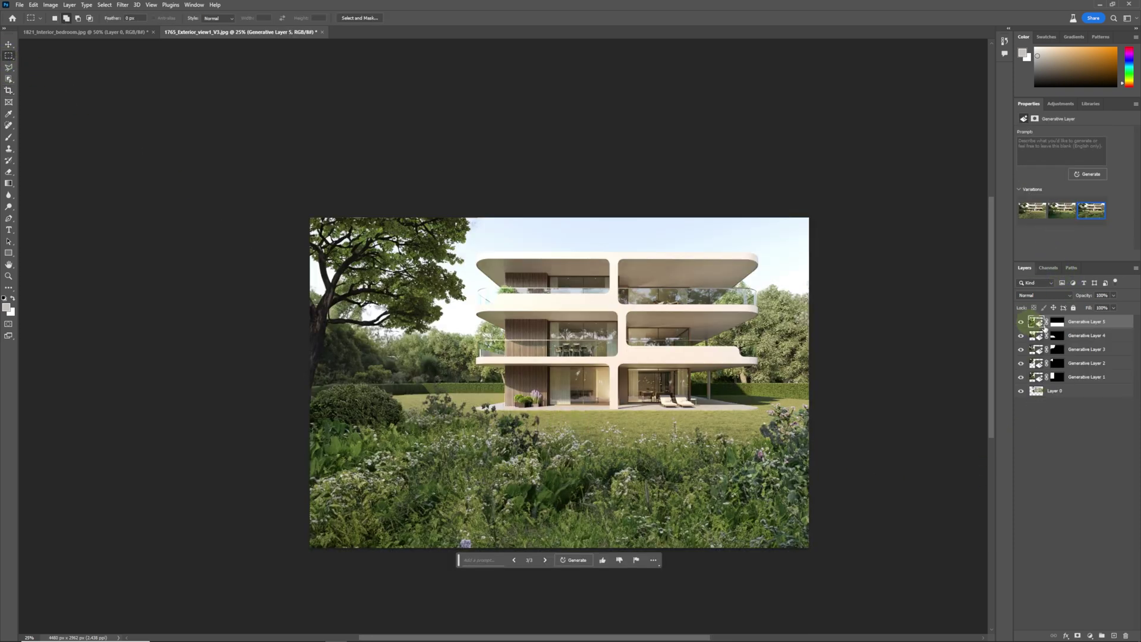
Regenerate the bottom fill and step to variation 3/6 with the flowering shrubs.
{"action": "left_click", "coordinate": [572, 560]}
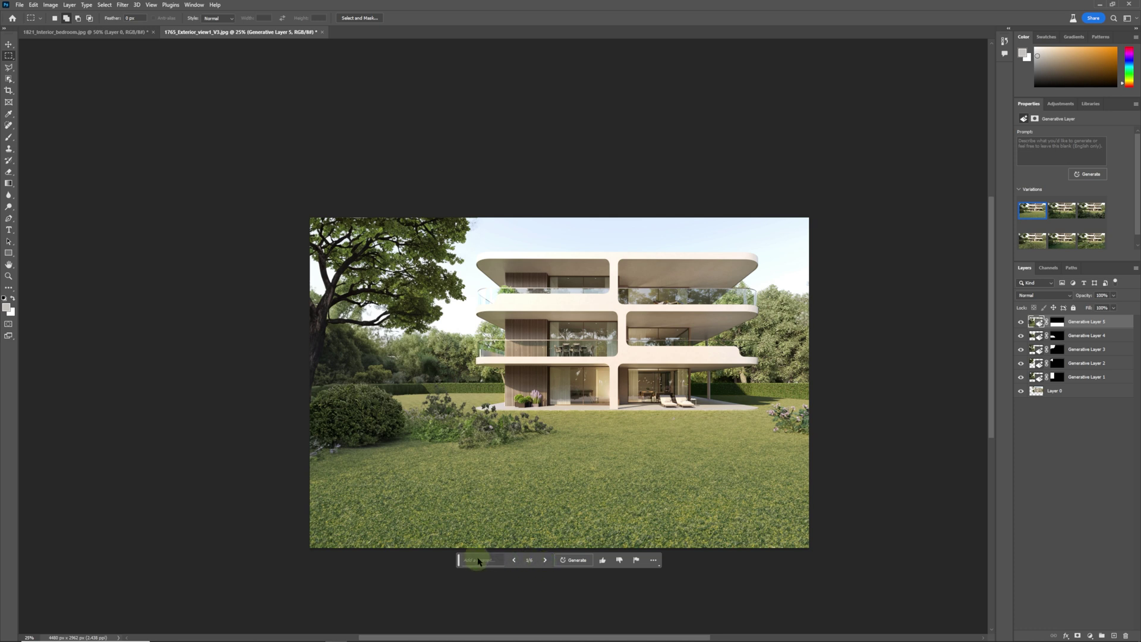
{"action": "left_click", "coordinate": [545, 559]}
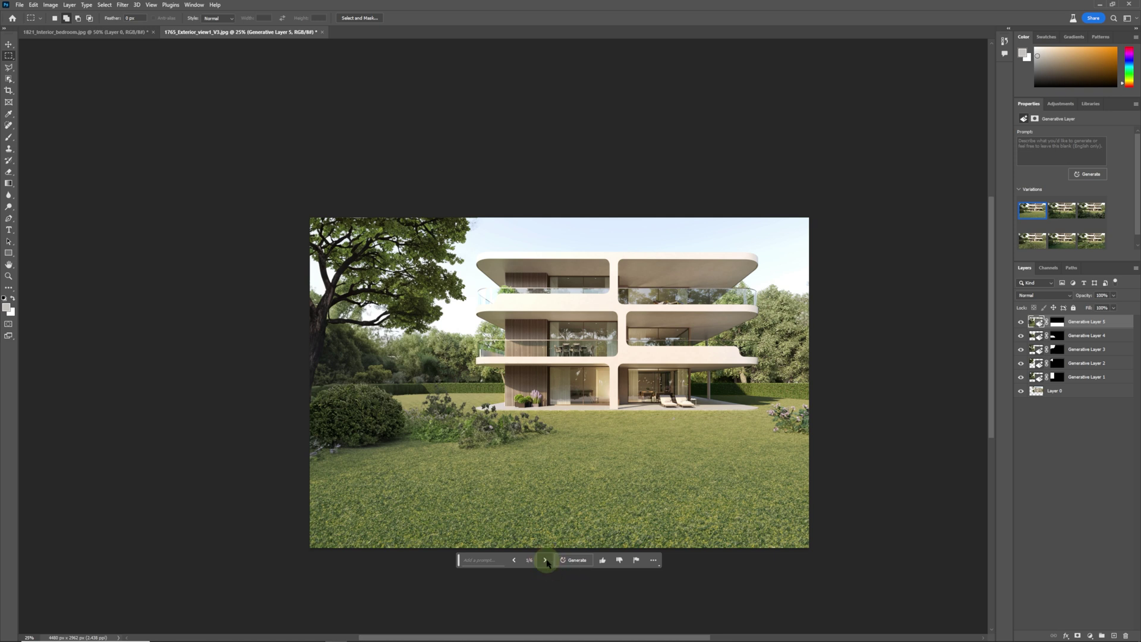
{"action": "left_click", "coordinate": [546, 560]}
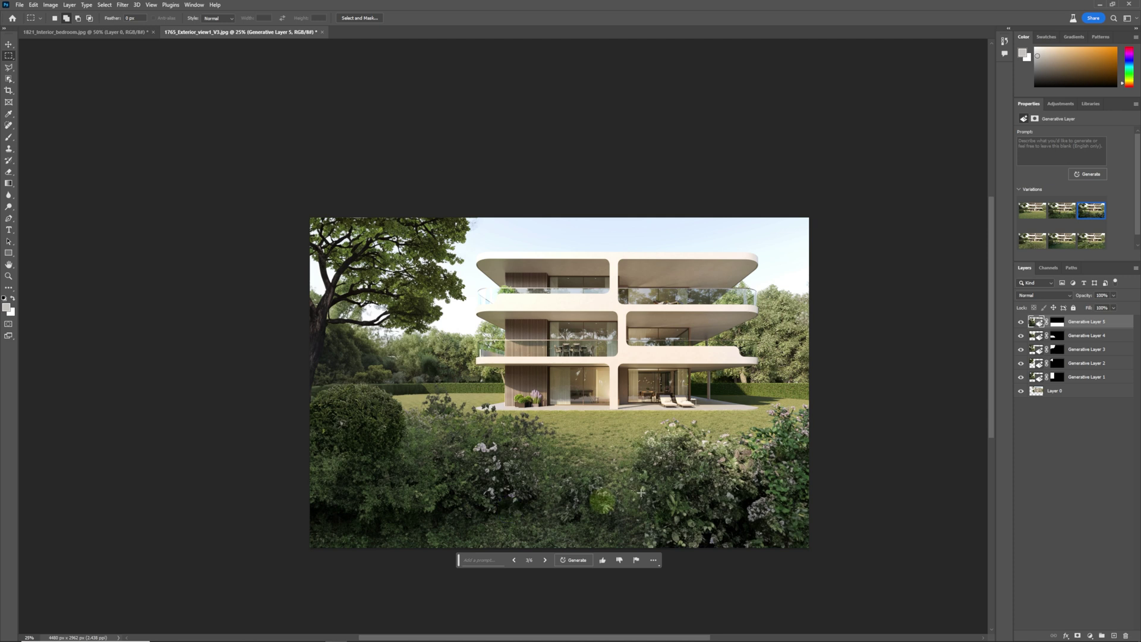
Select the bottom strip, generate 'add bushes shrubs and plants', and keep variation 3/3.
{"action": "left_click_drag", "start_coordinate": [297, 558], "coordinate": [878, 441]}
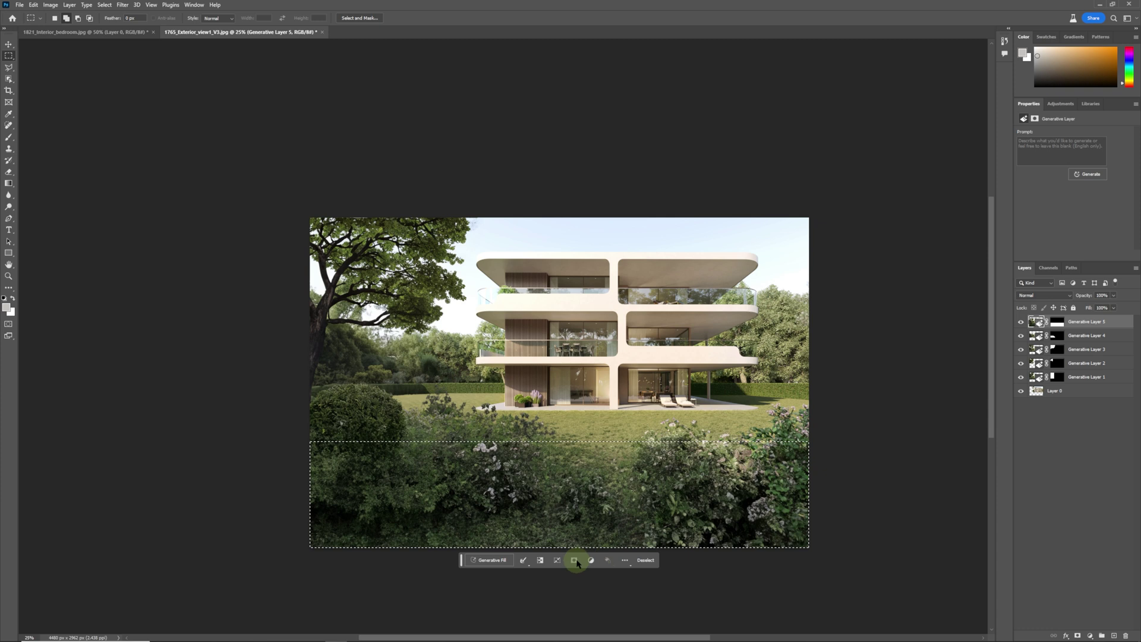
{"action": "left_click", "coordinate": [484, 555]}
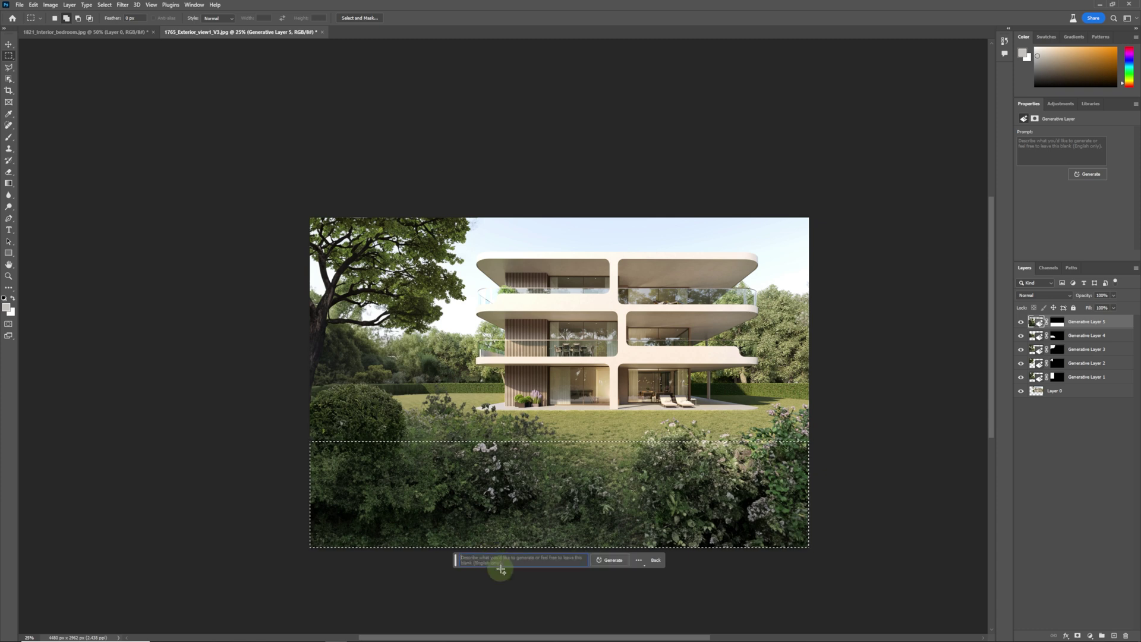
{"action": "type", "text": "add b"}
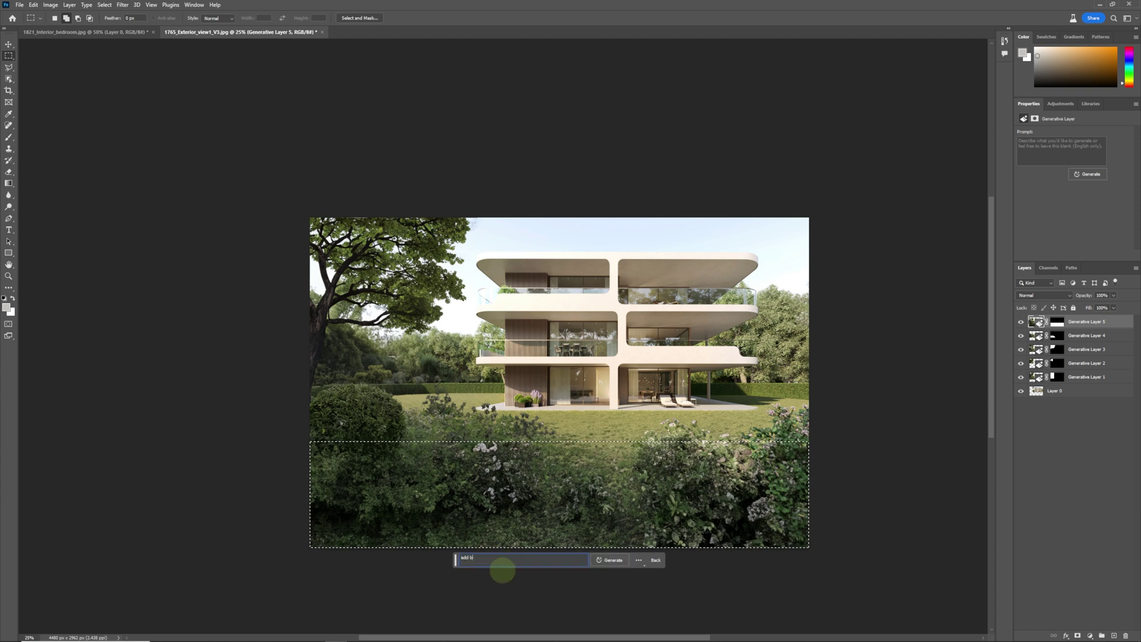
{"action": "type", "text": "ushes shru"}
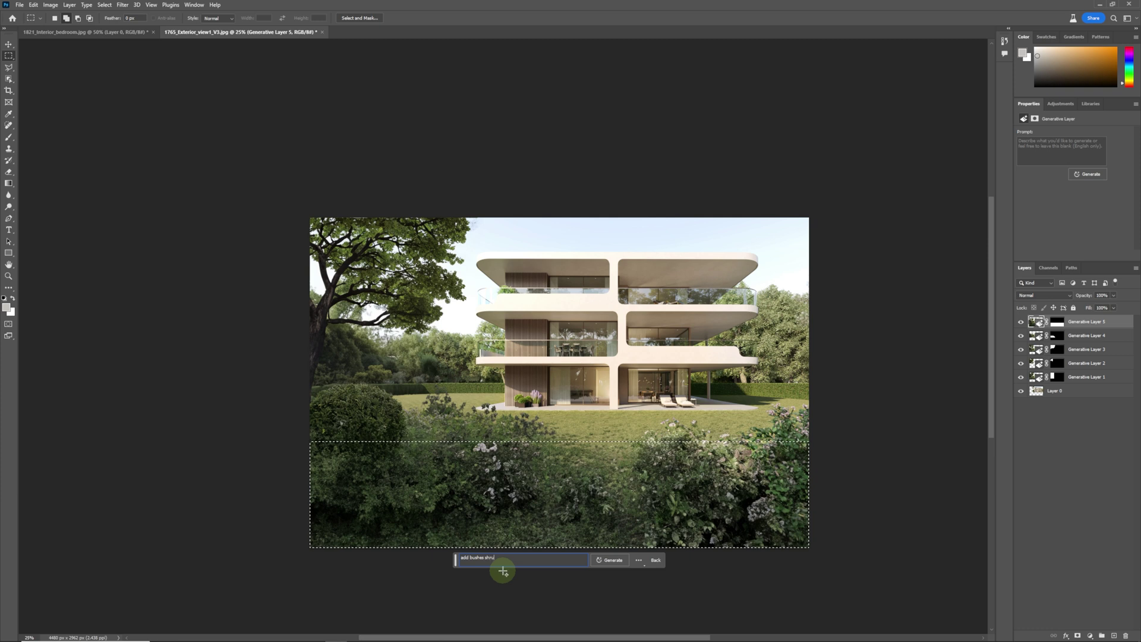
{"action": "type", "text": "bs and"}
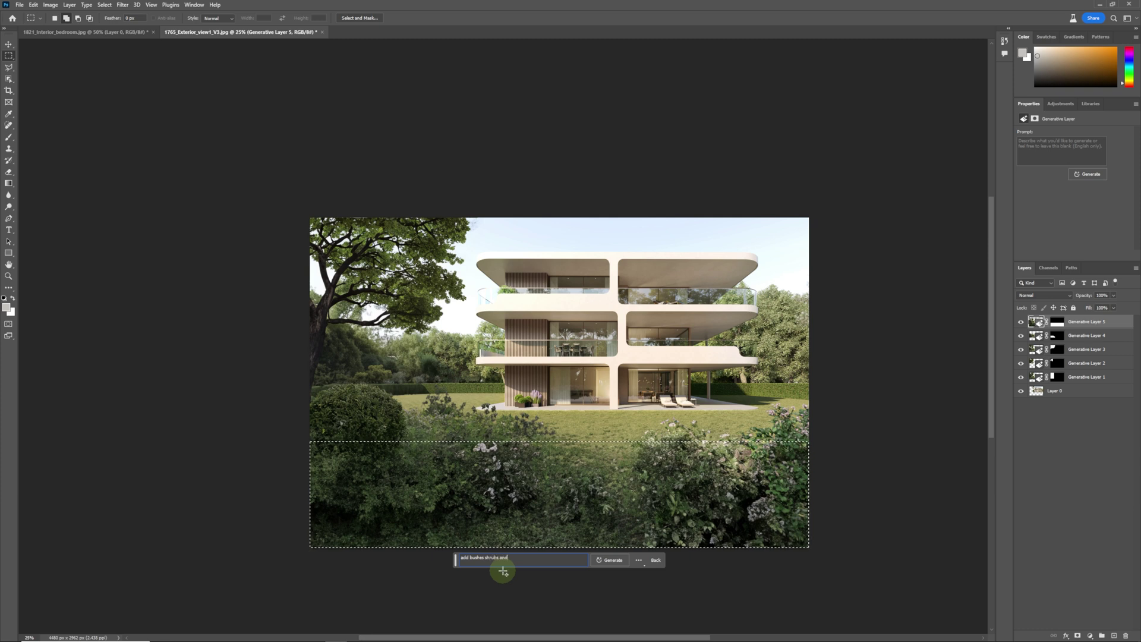
{"action": "type", "text": " plants"}
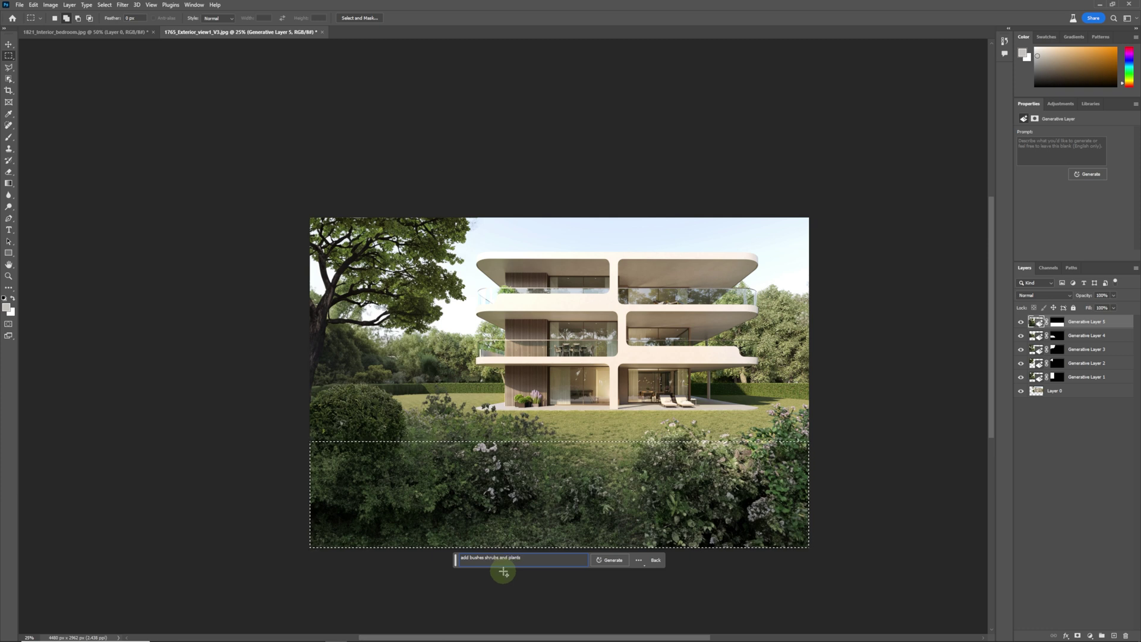
{"action": "left_click", "coordinate": [609, 561]}
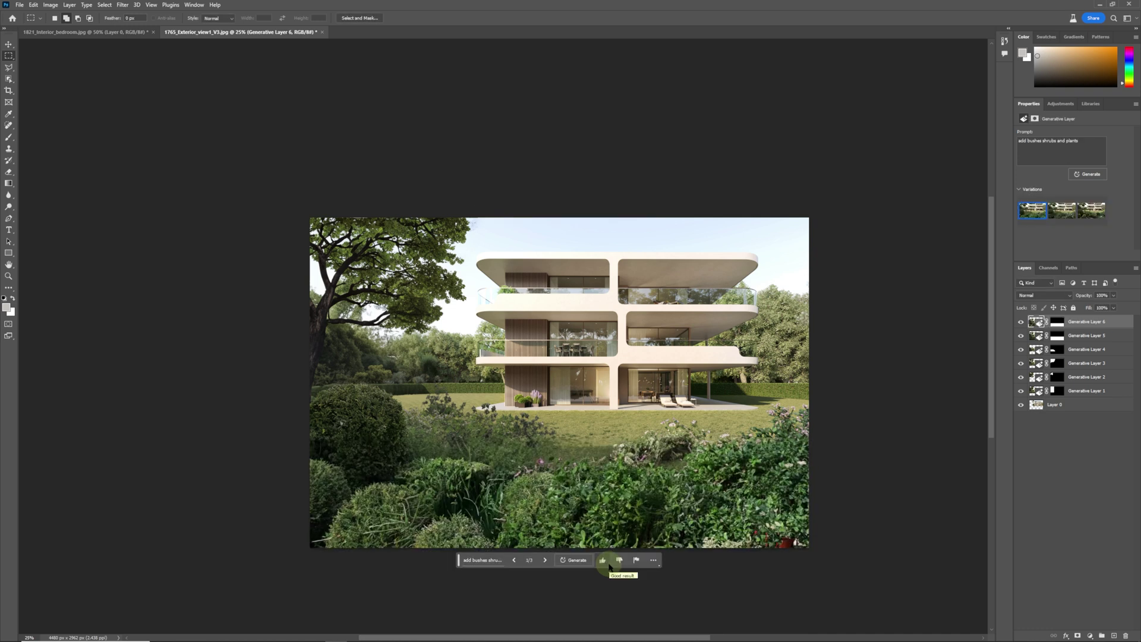
{"action": "left_click", "coordinate": [545, 559]}
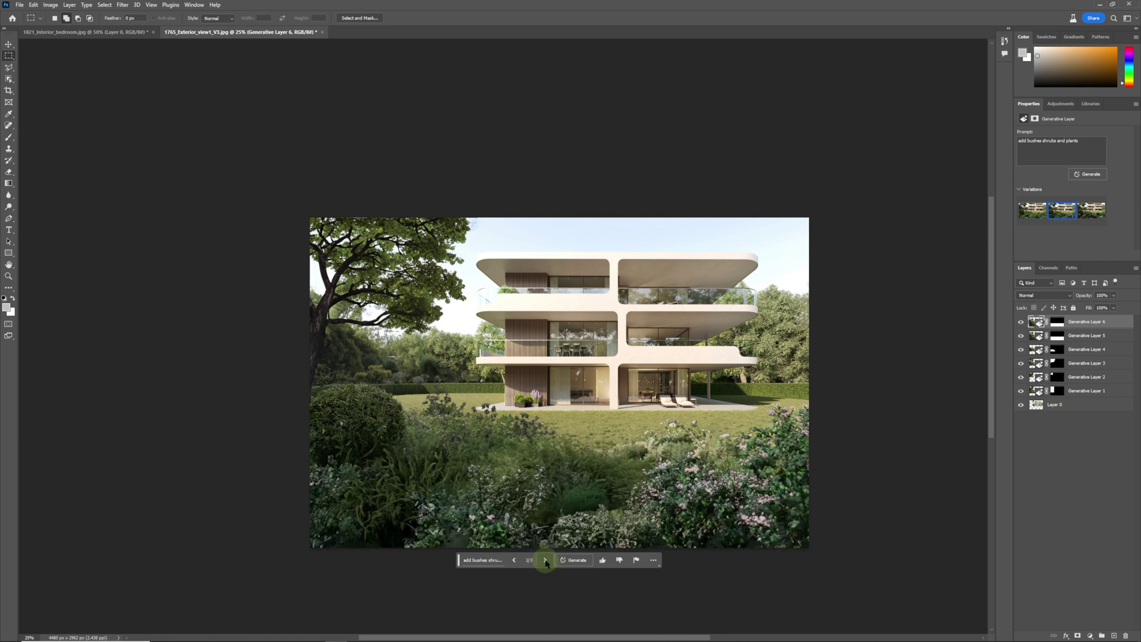
{"action": "left_click", "coordinate": [545, 560]}
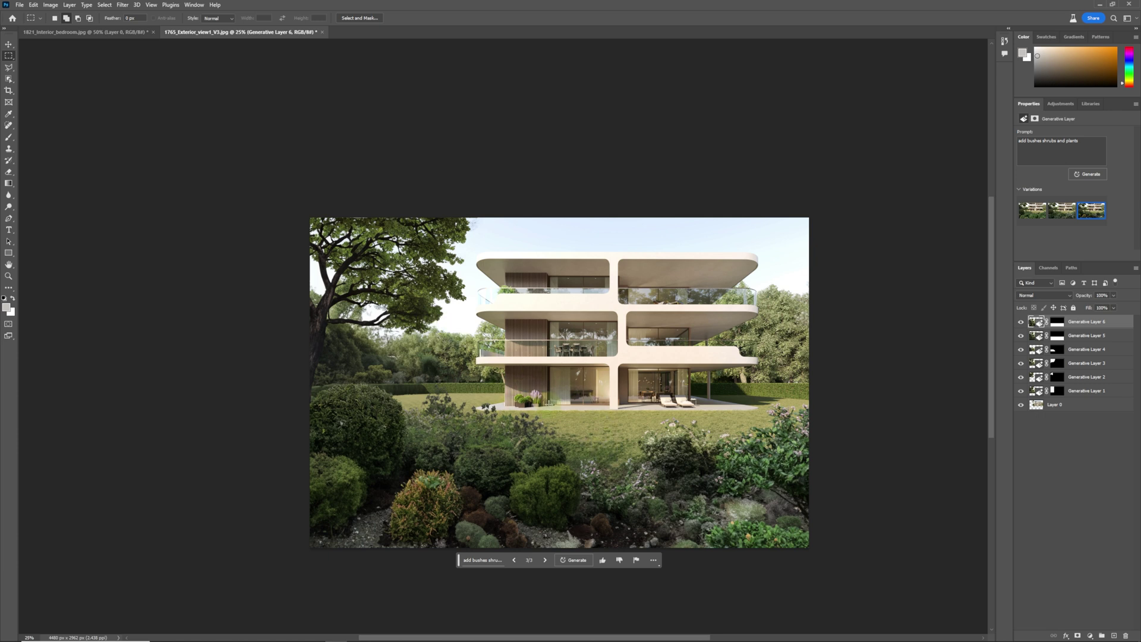
Zoom in toward the entrance and select a small area beside the planter.
{"action": "key", "text": "ctrl+plus"}
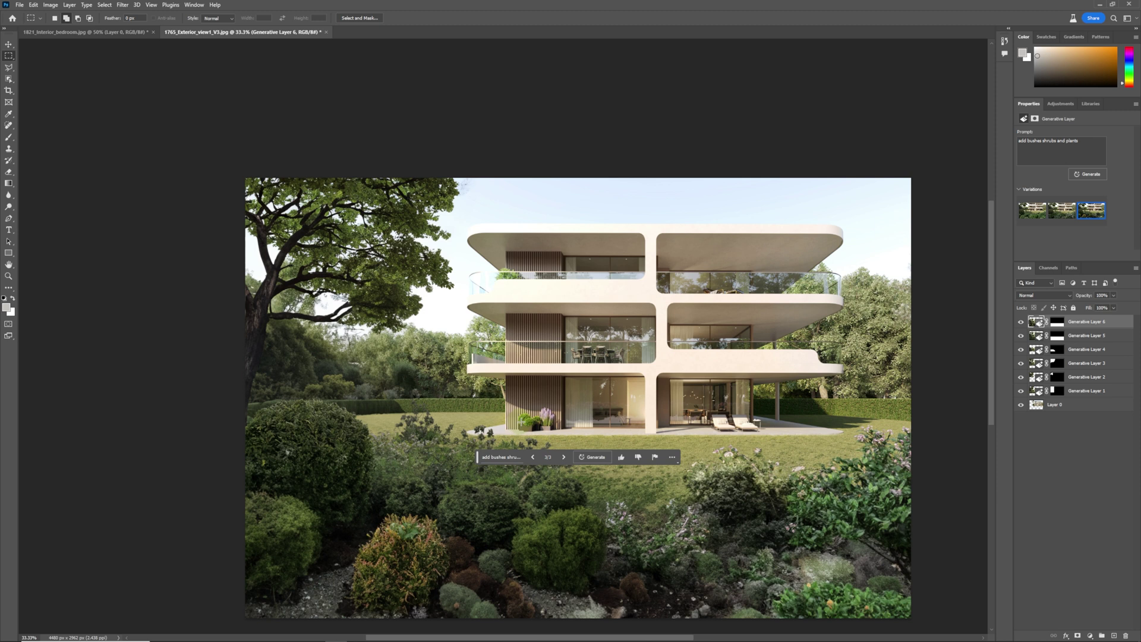
{"action": "key", "text": "ctrl+plus"}
{"action": "left_click_drag", "start_coordinate": [509, 440], "coordinate": [530, 480]}
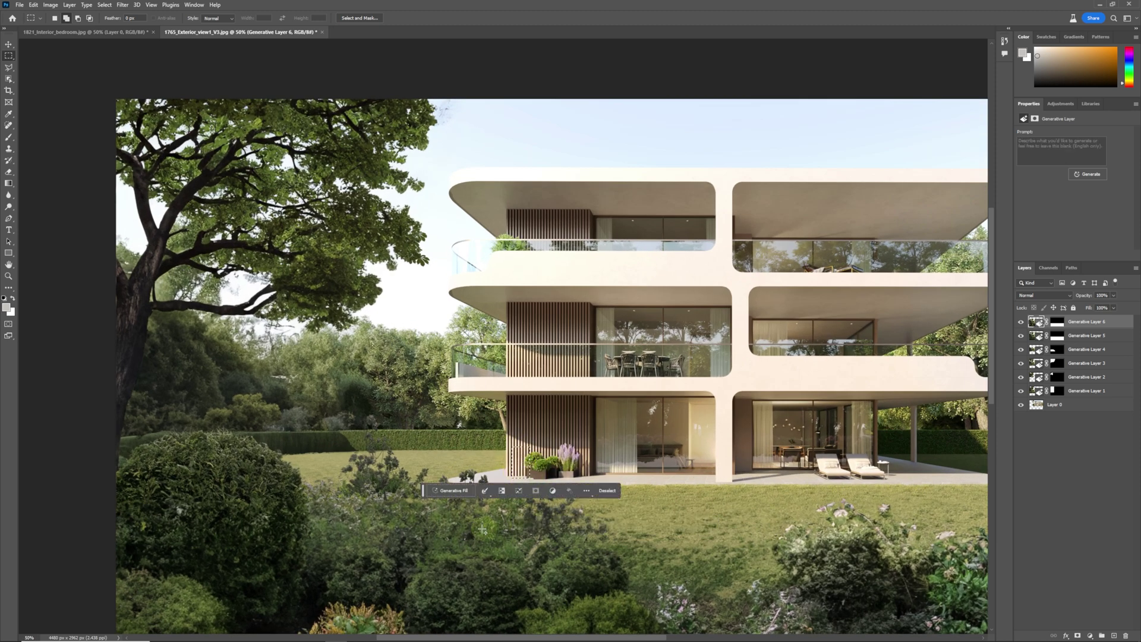
Generative-fill 'pot plant' there, preview version 2, then keep version 1.
{"action": "type", "text": "pot"}
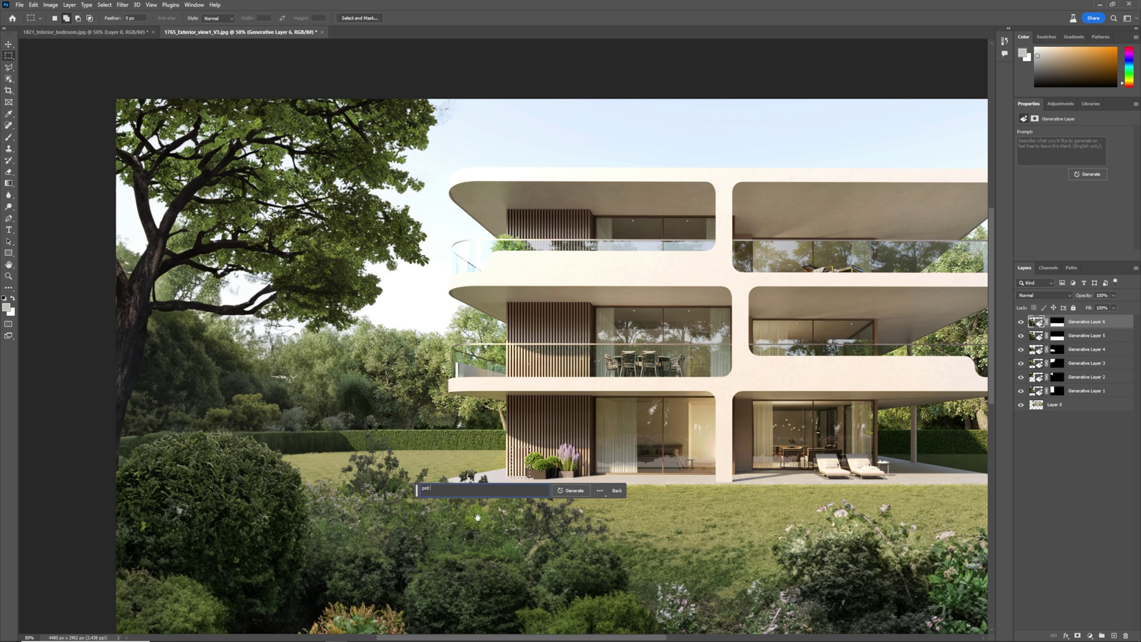
{"action": "type", "text": " pl"}
{"action": "type", "text": "ant"}
{"action": "key", "text": "Return"}
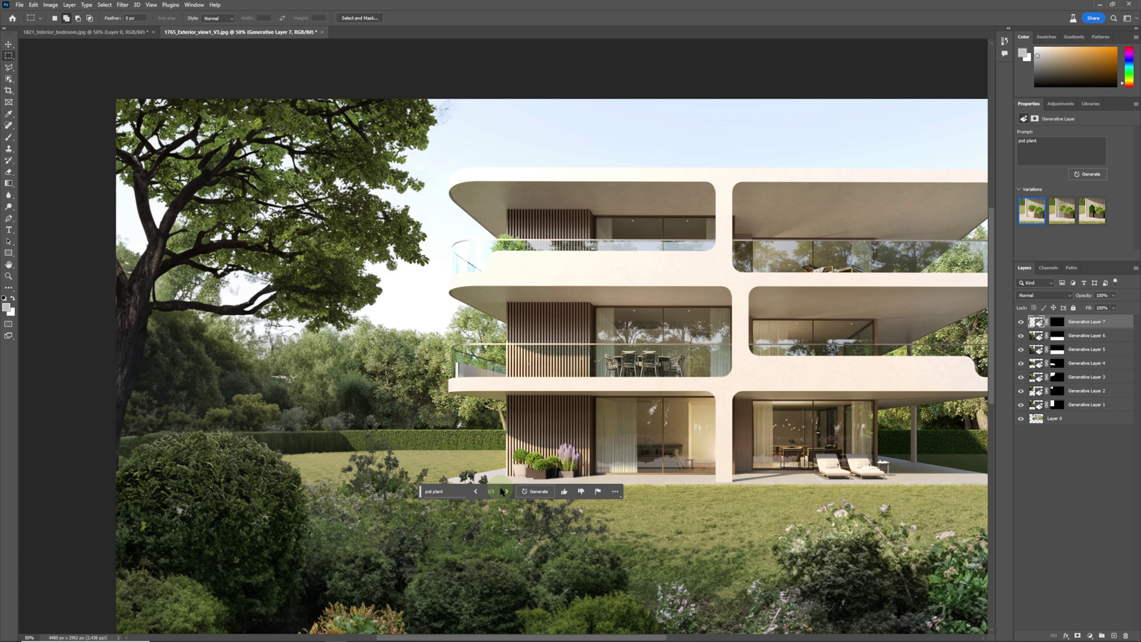
{"action": "left_click", "coordinate": [507, 492]}
{"action": "left_click", "coordinate": [507, 492]}
Centre the building in view and select an area on the middle-floor balcony.
{"action": "scroll", "coordinate": [726, 406], "scroll_direction": "down", "scroll_amount": 2}
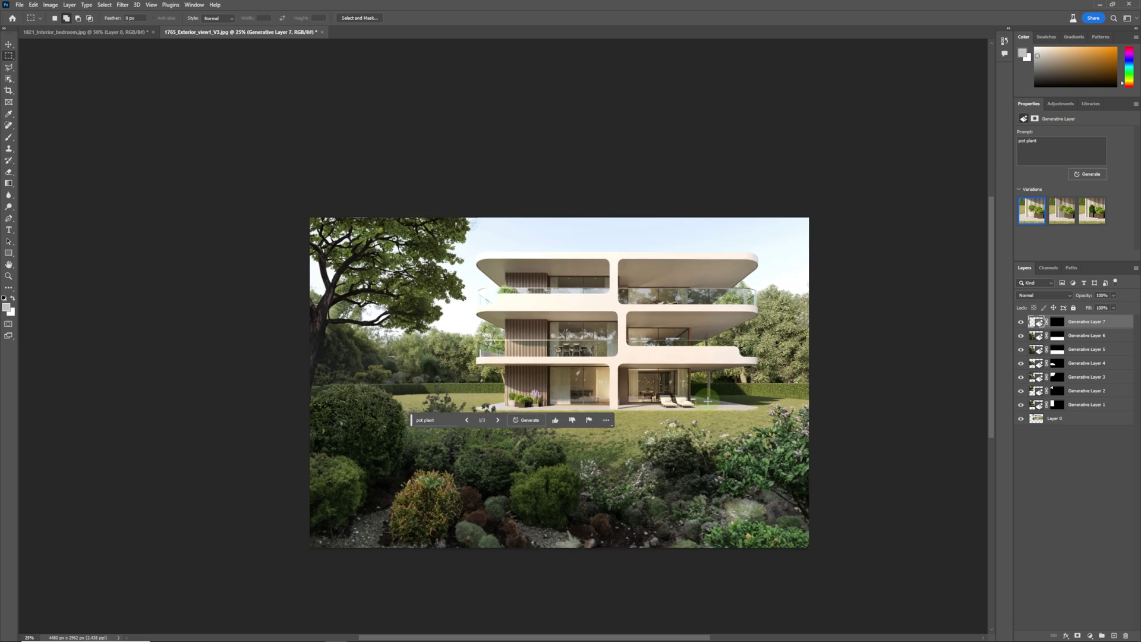
{"action": "scroll", "coordinate": [727, 386], "scroll_direction": "up", "scroll_amount": 1}
{"action": "left_click_drag", "start_coordinate": [729, 372], "coordinate": [647, 396]}
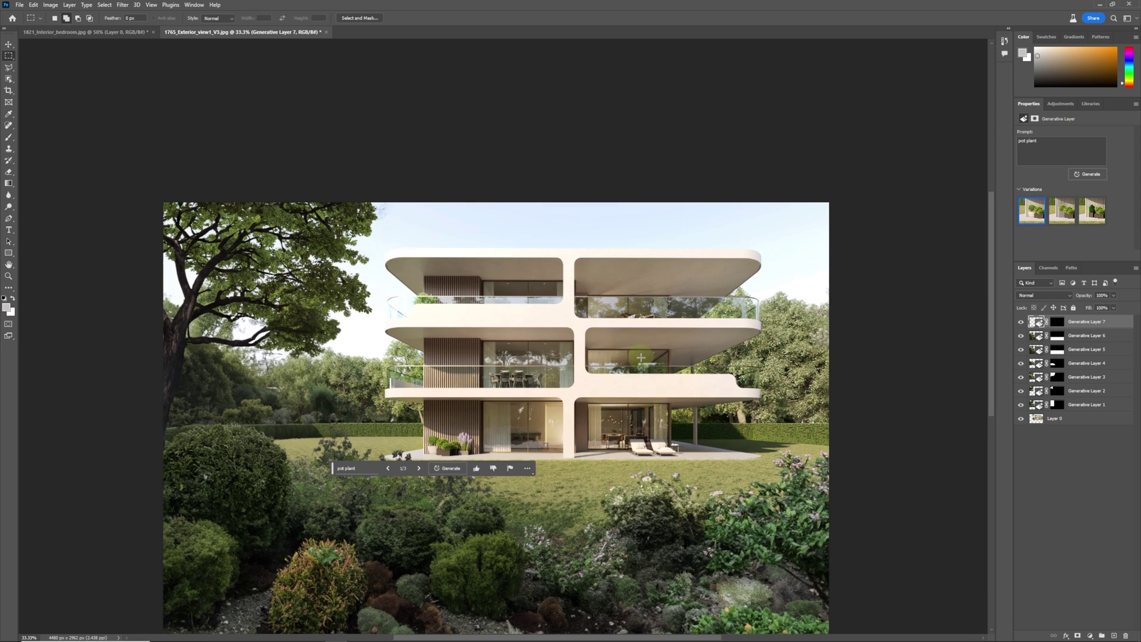
{"action": "left_click_drag", "start_coordinate": [640, 358], "coordinate": [663, 372]}
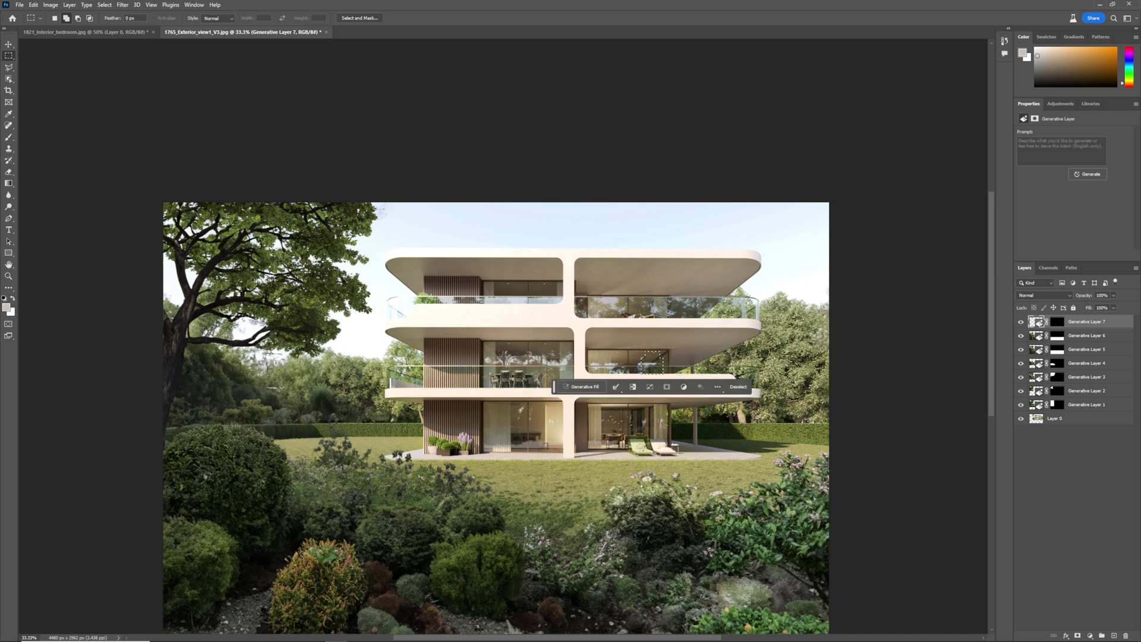
Generate 'lady on balcony behind the concrete' and choose variation 3/3.
{"action": "left_click", "coordinate": [578, 387]}
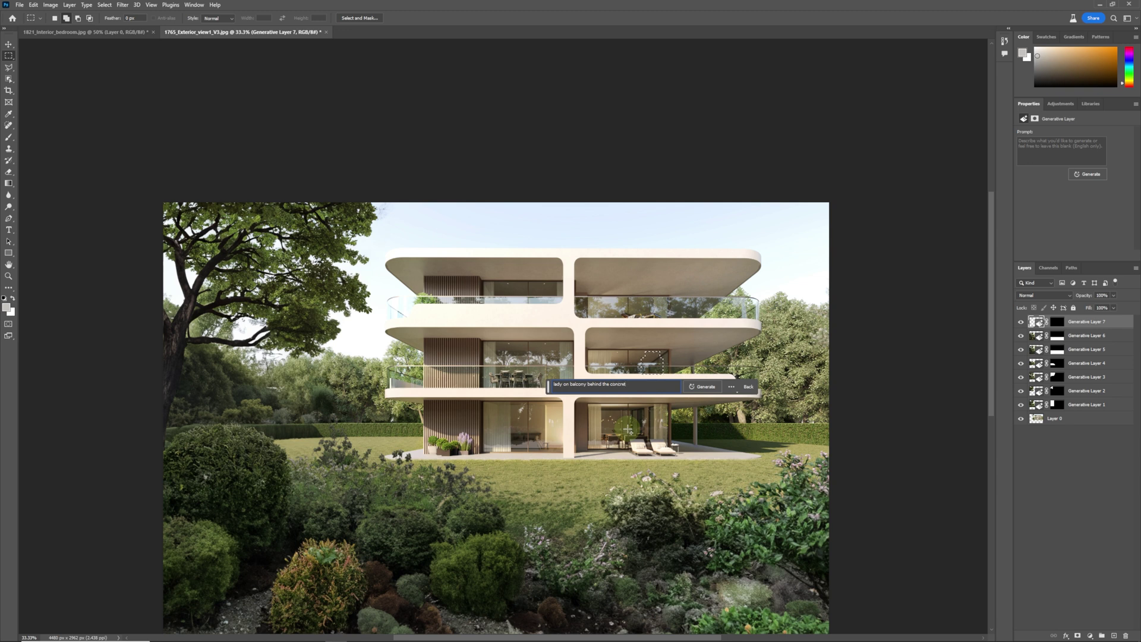
{"action": "key", "text": "Return"}
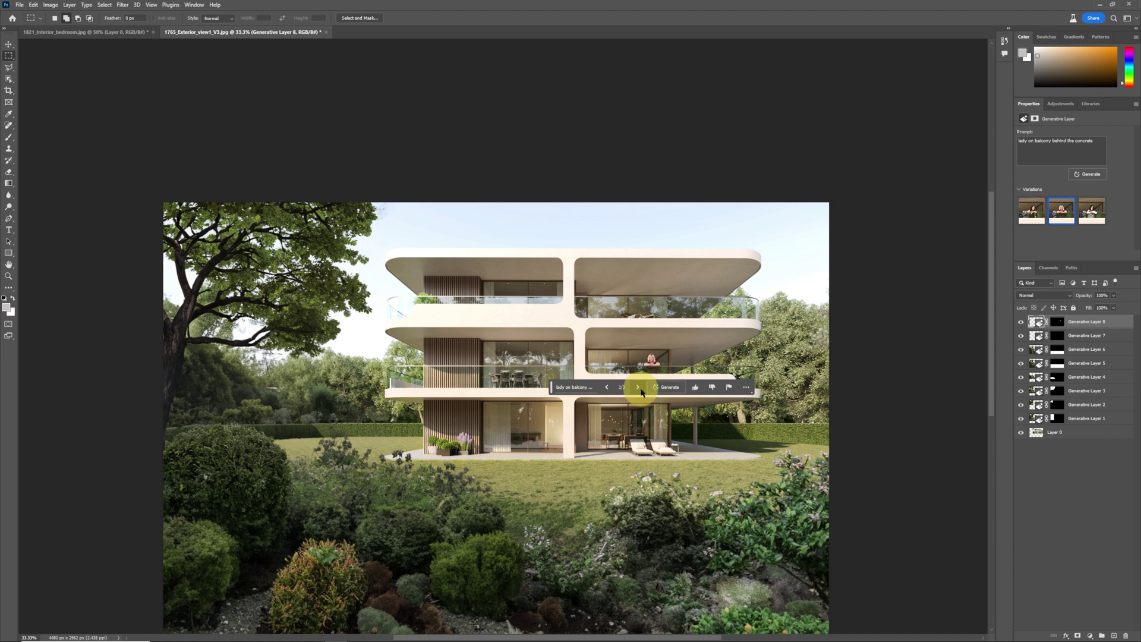
{"action": "left_click", "coordinate": [640, 389]}
{"action": "left_click", "coordinate": [637, 388]}
{"action": "left_click", "coordinate": [637, 388]}
{"action": "left_click", "coordinate": [639, 389]}
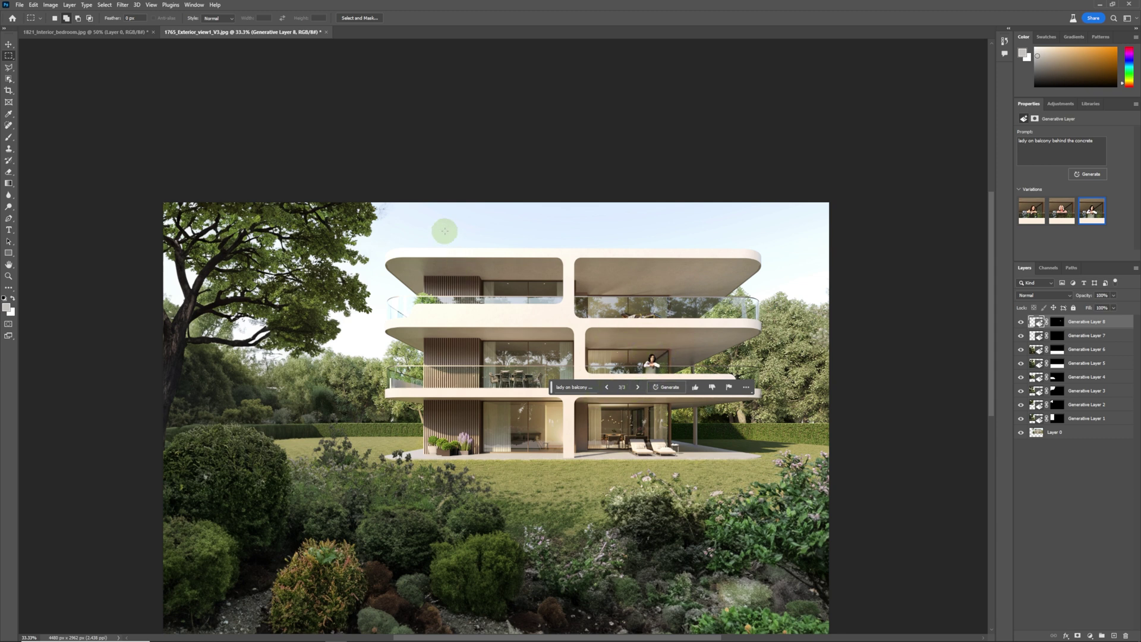
Select the top and right sky, generate 'add clouds', compare versions, then hide Generative Layer 9.
{"action": "left_click_drag", "start_coordinate": [400, 171], "coordinate": [884, 246]}
{"action": "left_click_drag", "start_coordinate": [762, 192], "coordinate": [873, 291]}
{"action": "left_click", "coordinate": [544, 304]}
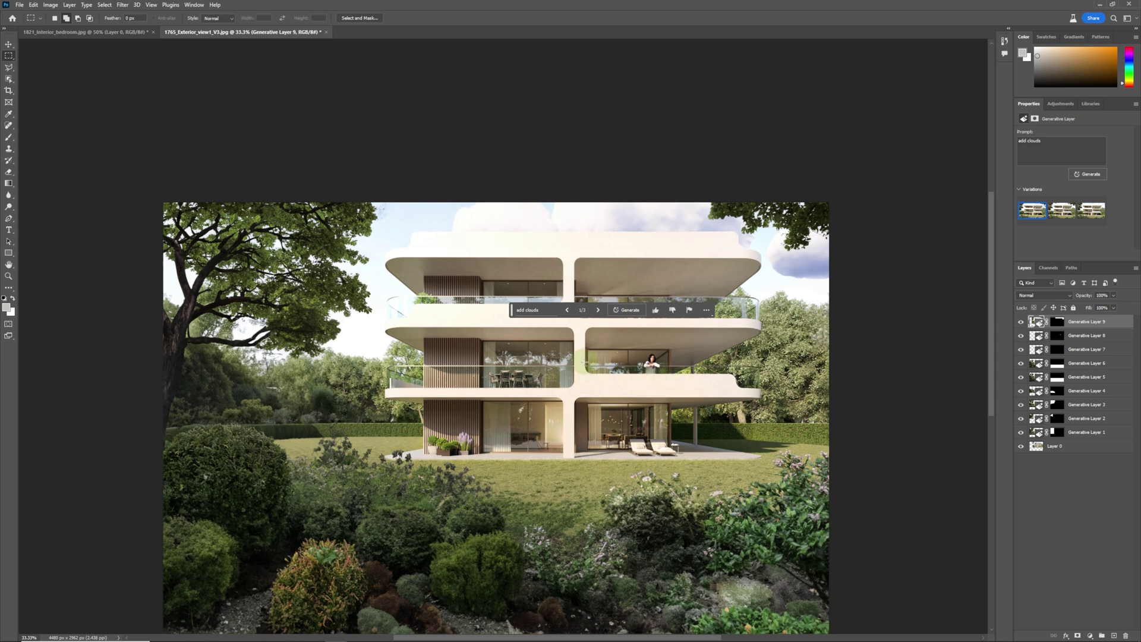
{"action": "left_click", "coordinate": [598, 311]}
{"action": "left_click", "coordinate": [598, 310]}
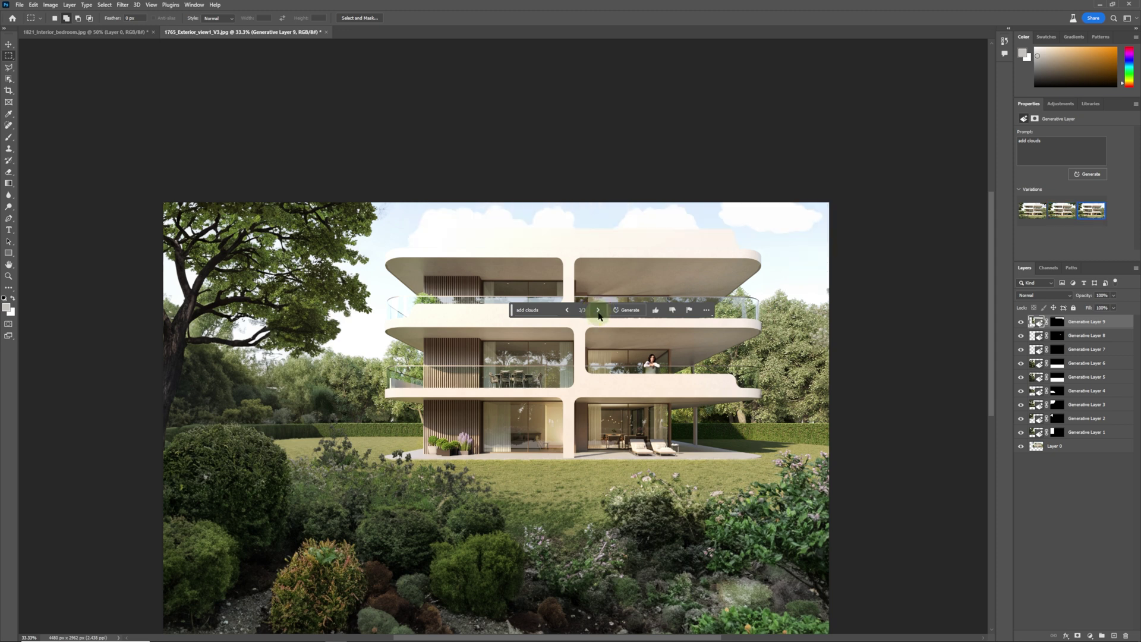
{"action": "left_click", "coordinate": [1020, 322]}
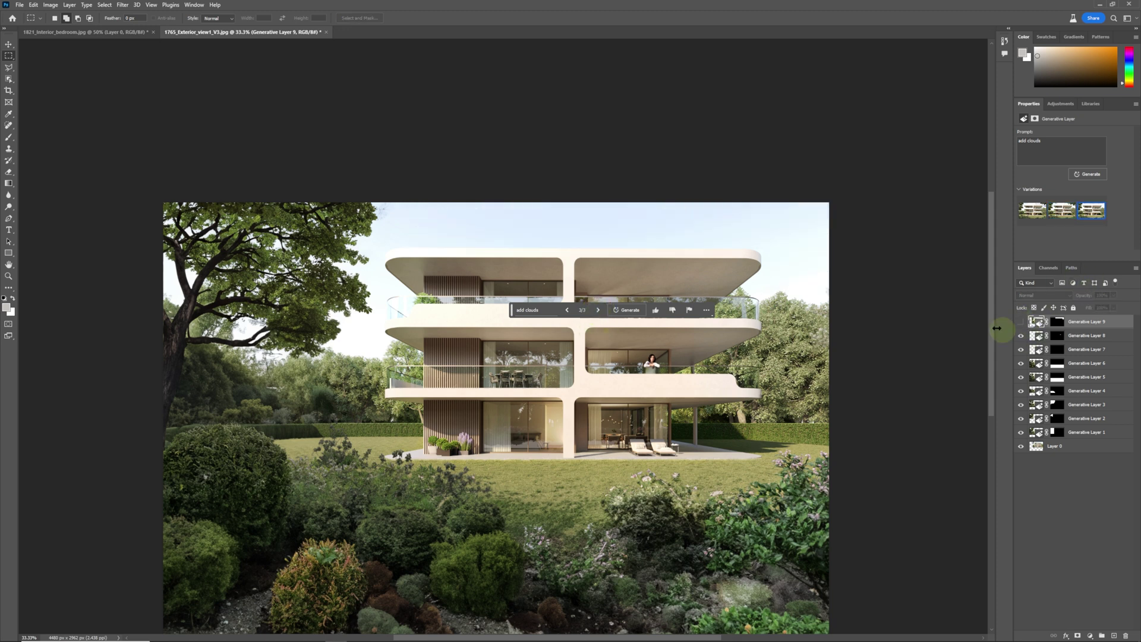
{"action": "key", "text": "ctrl+minus"}
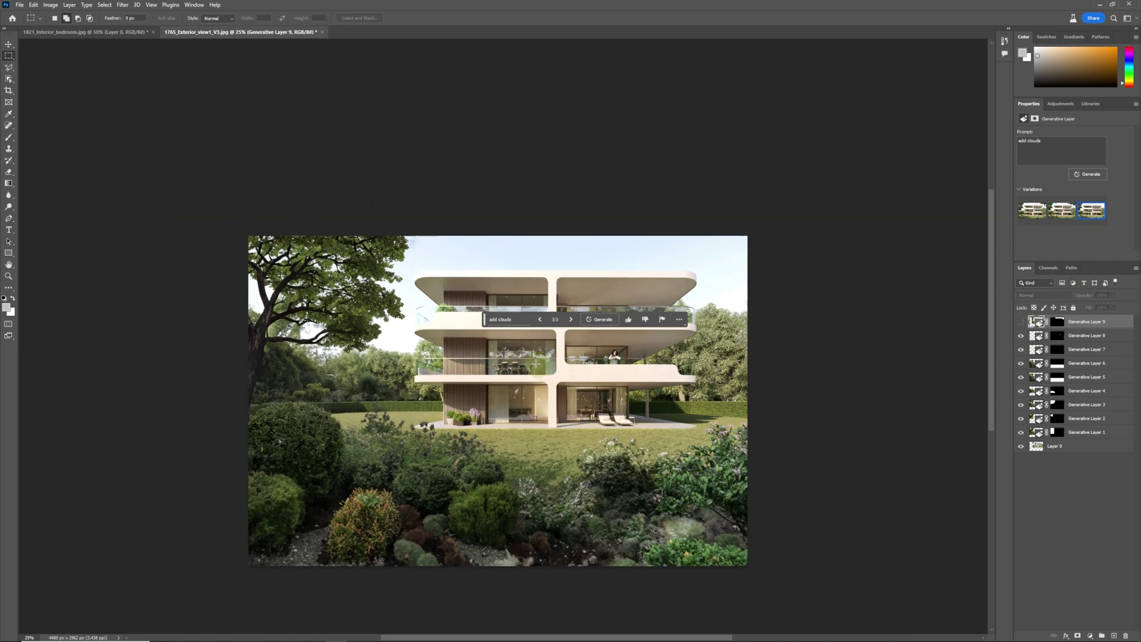
{"action": "left_click_drag", "start_coordinate": [535, 409], "coordinate": [507, 424]}
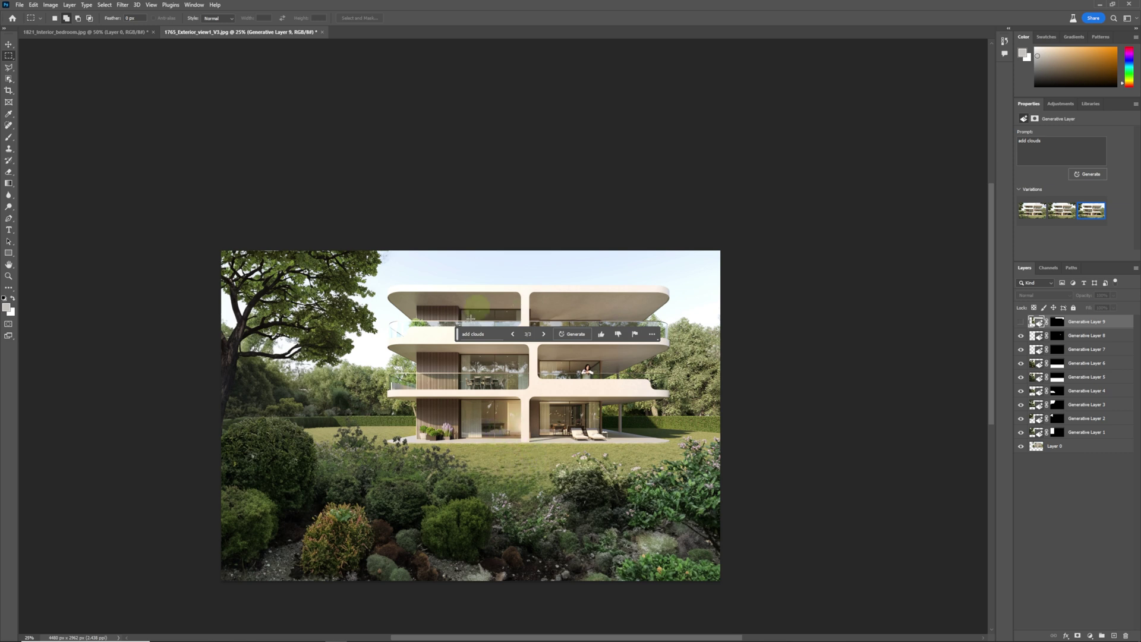
Select a lawn patch before the terrace and trim it with Intersect with Selection.
{"action": "left_click_drag", "start_coordinate": [491, 444], "coordinate": [555, 462]}
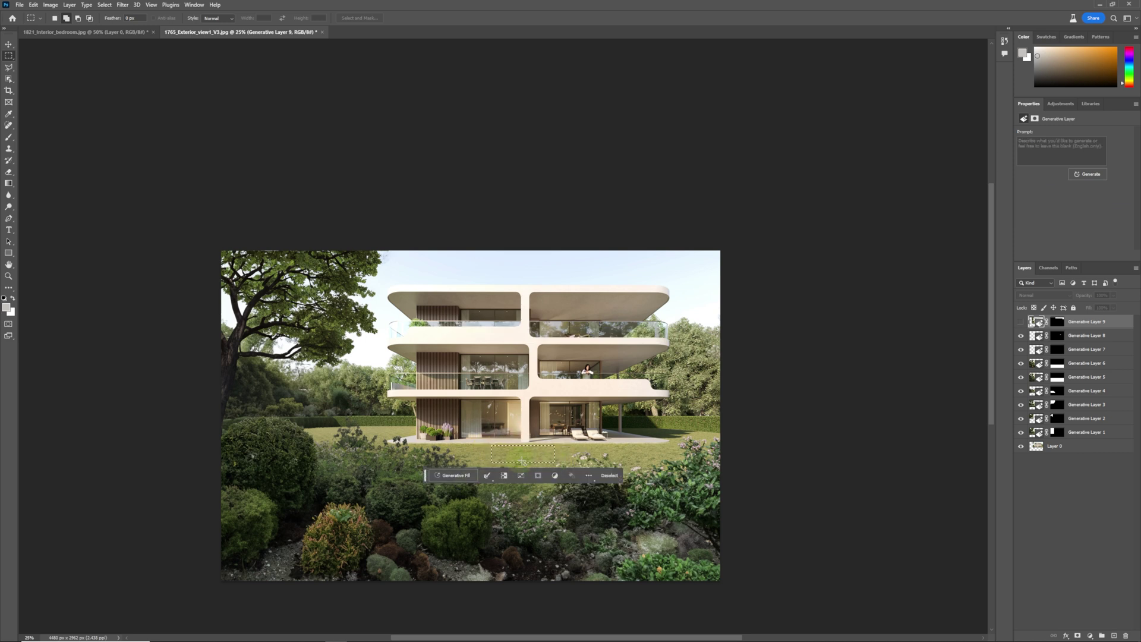
{"action": "left_click_drag", "start_coordinate": [467, 438], "coordinate": [518, 463]}
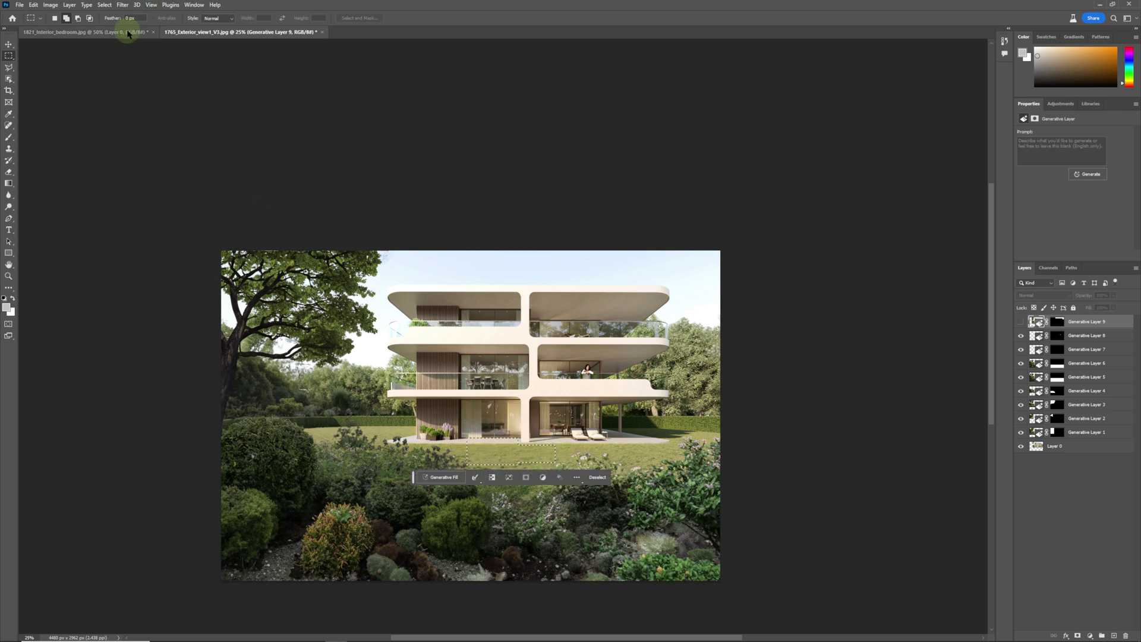
{"action": "left_click", "coordinate": [89, 18]}
{"action": "left_click_drag", "start_coordinate": [536, 444], "coordinate": [564, 469]}
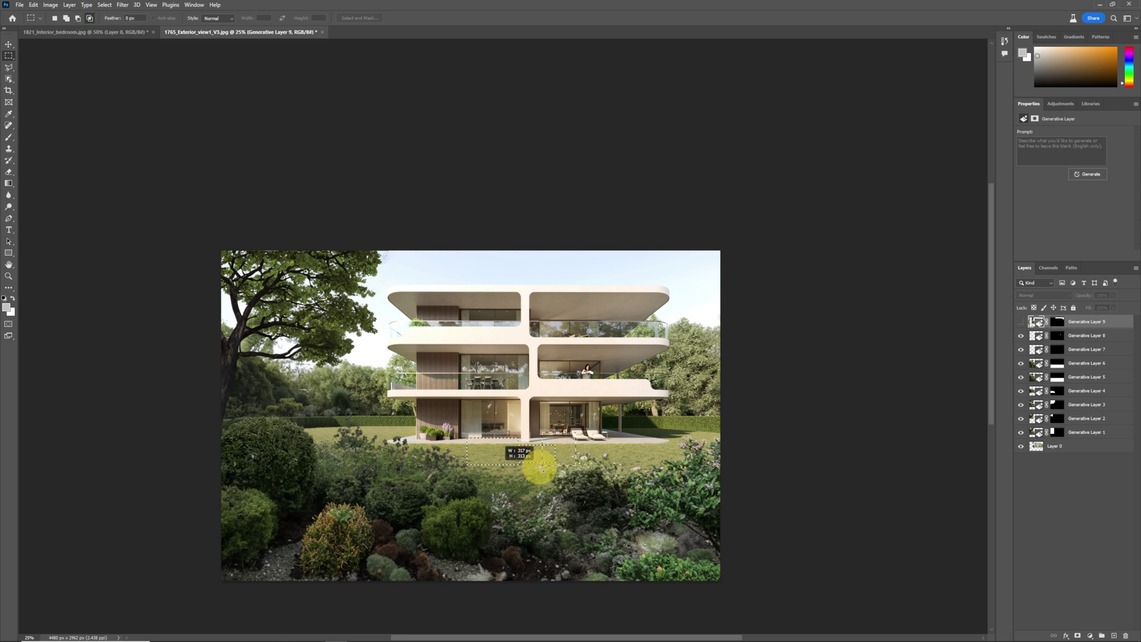
Deselect, redraw a small lawn rectangle, and generate 'tiger lying on the terrace'.
{"action": "right_click", "coordinate": [499, 444]}
{"action": "left_click", "coordinate": [514, 449]}
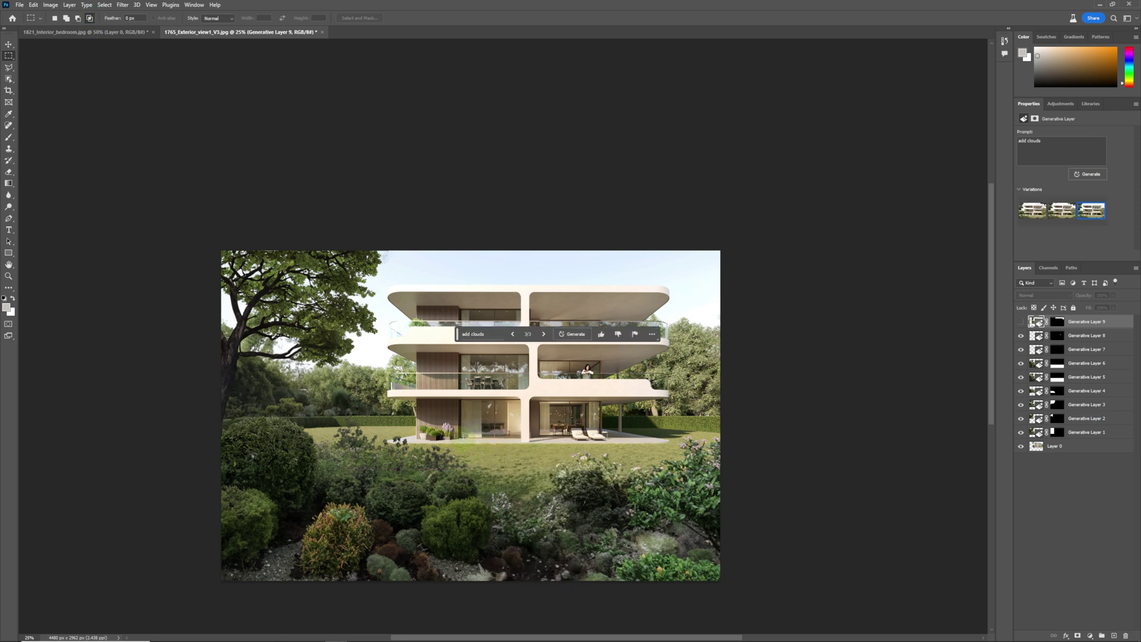
{"action": "left_click_drag", "start_coordinate": [472, 441], "coordinate": [519, 462]}
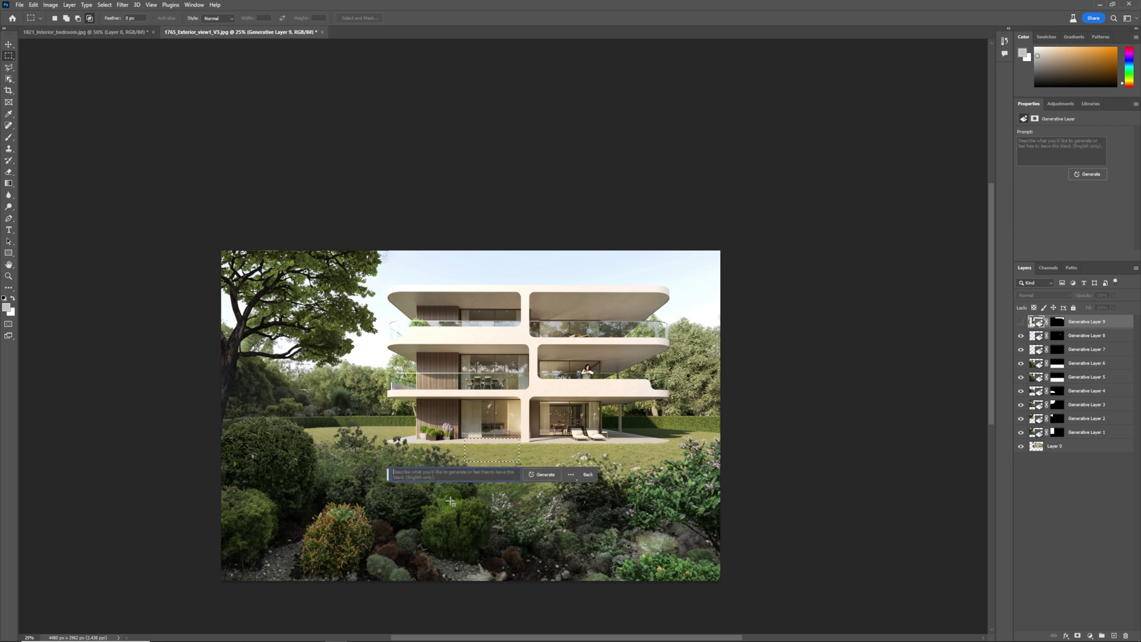
{"action": "type", "text": "tiger lying on the..."}
{"action": "key", "text": "Return"}
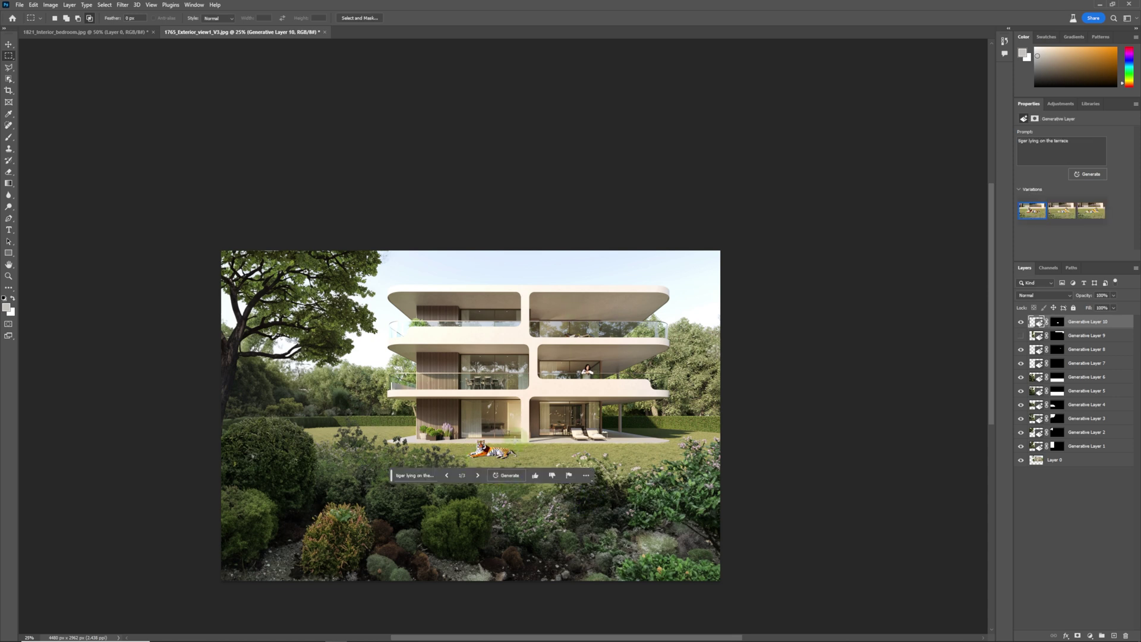
Cycle through the three tiger variations and settle back on variation 1/3.
{"action": "left_click", "coordinate": [478, 476]}
{"action": "left_click", "coordinate": [477, 476]}
{"action": "left_click", "coordinate": [478, 476]}
{"action": "left_click", "coordinate": [478, 476]}
{"action": "left_click", "coordinate": [478, 476]}
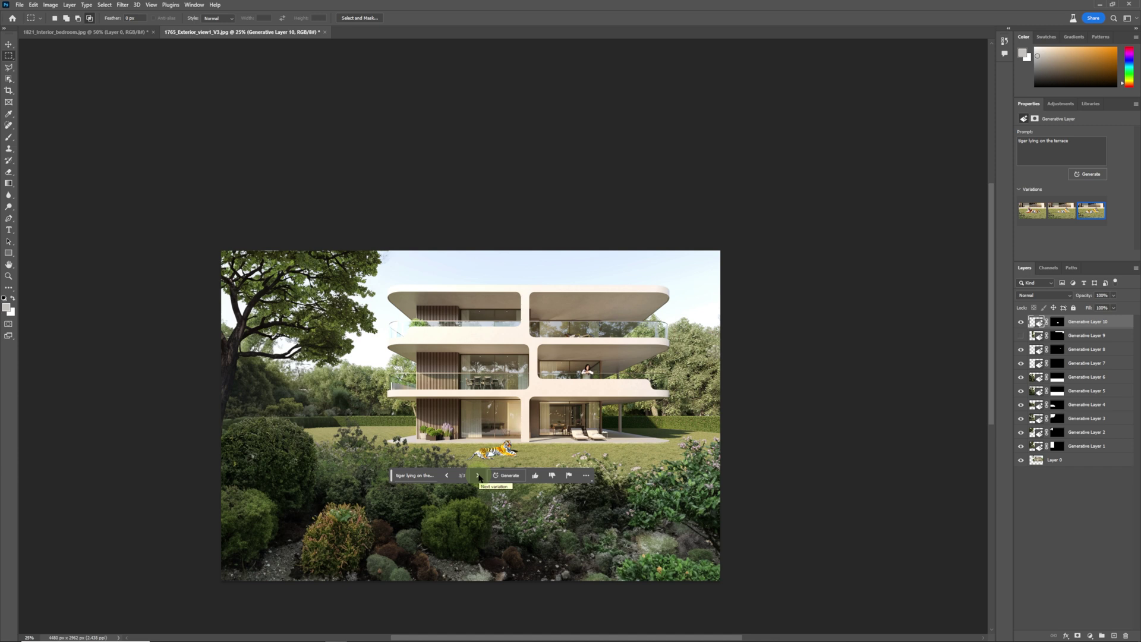
{"action": "left_click", "coordinate": [478, 476]}
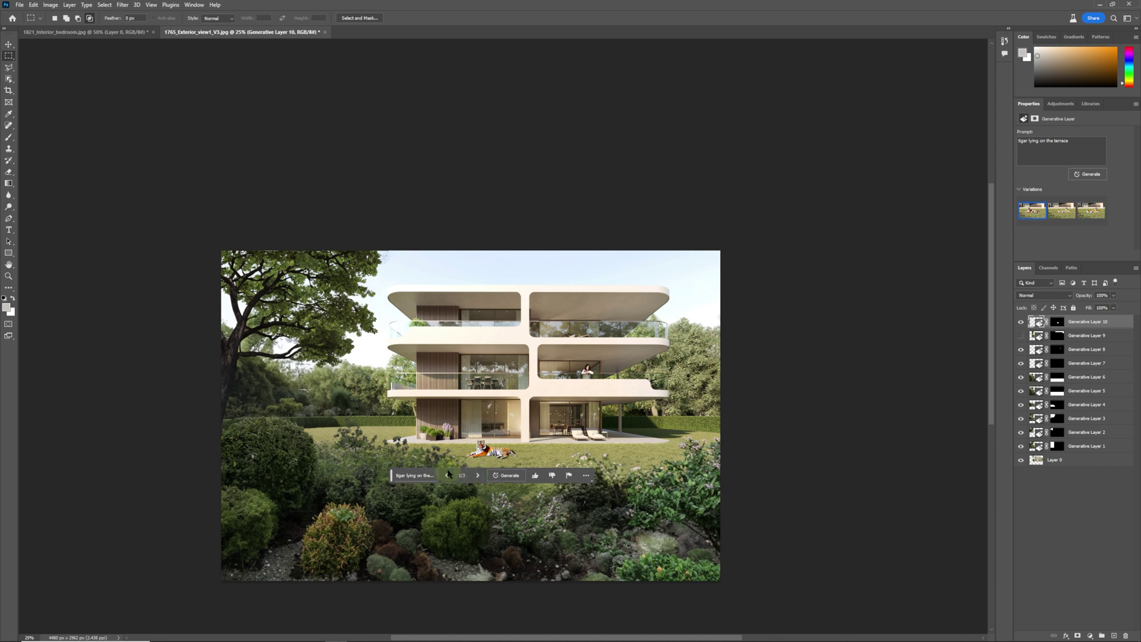